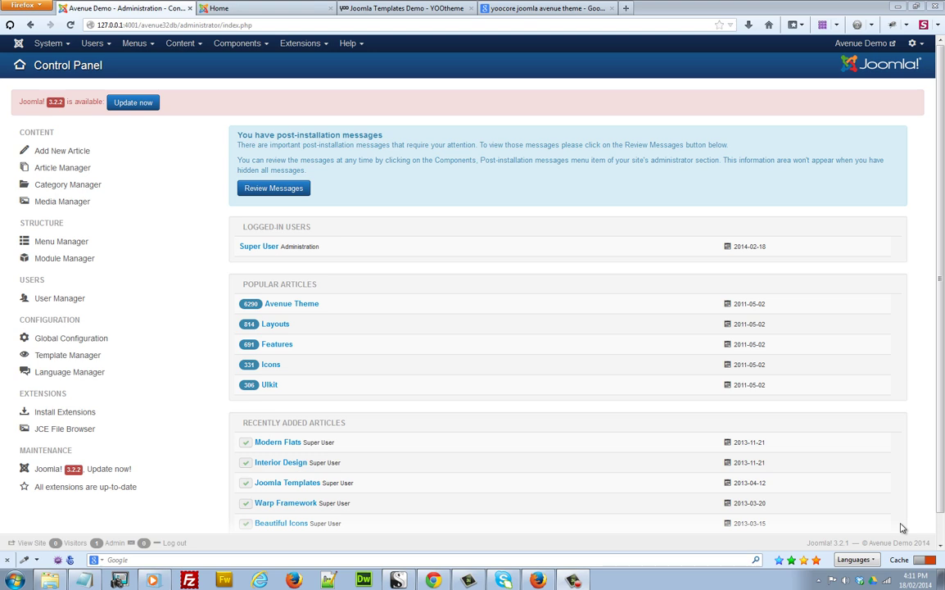
Open the options of the yoo_avenue - Default template style and launch the Warp style customizer
left_click(327, 44)
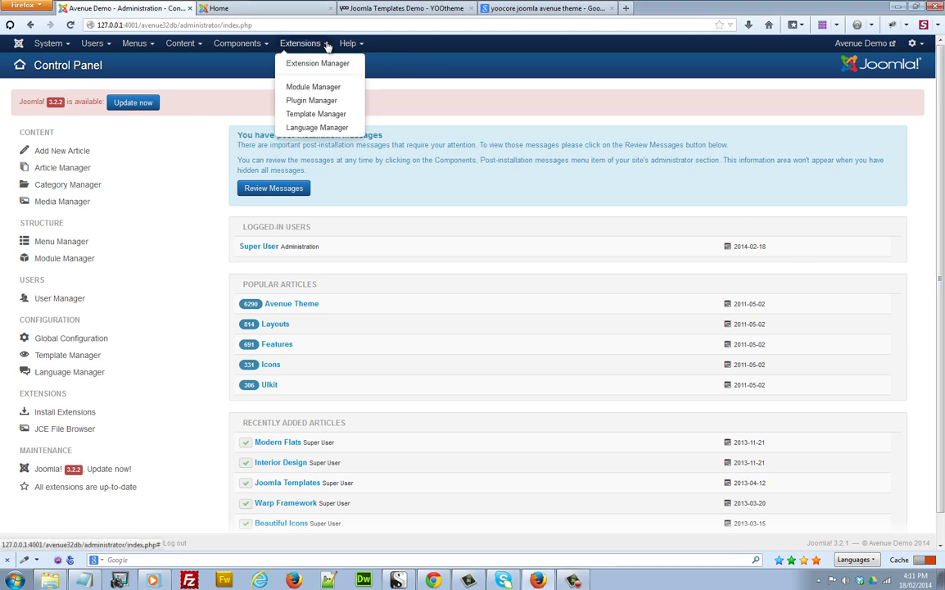
left_click(326, 117)
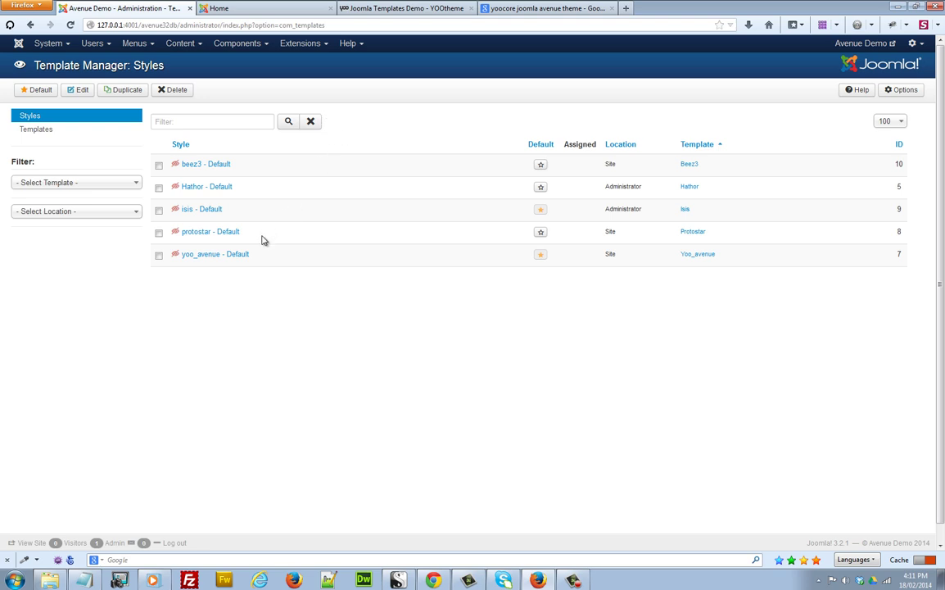
left_click(238, 259)
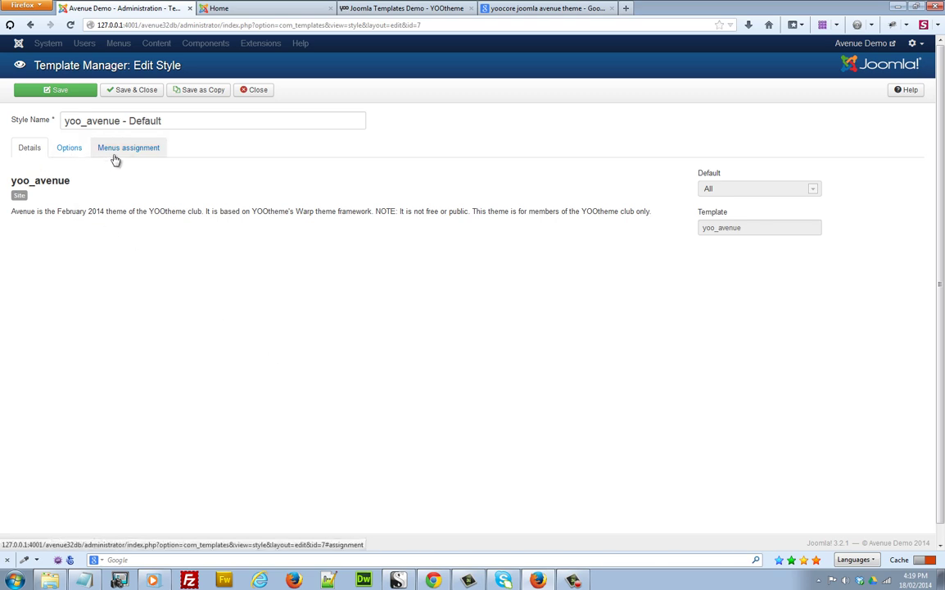
left_click(72, 151)
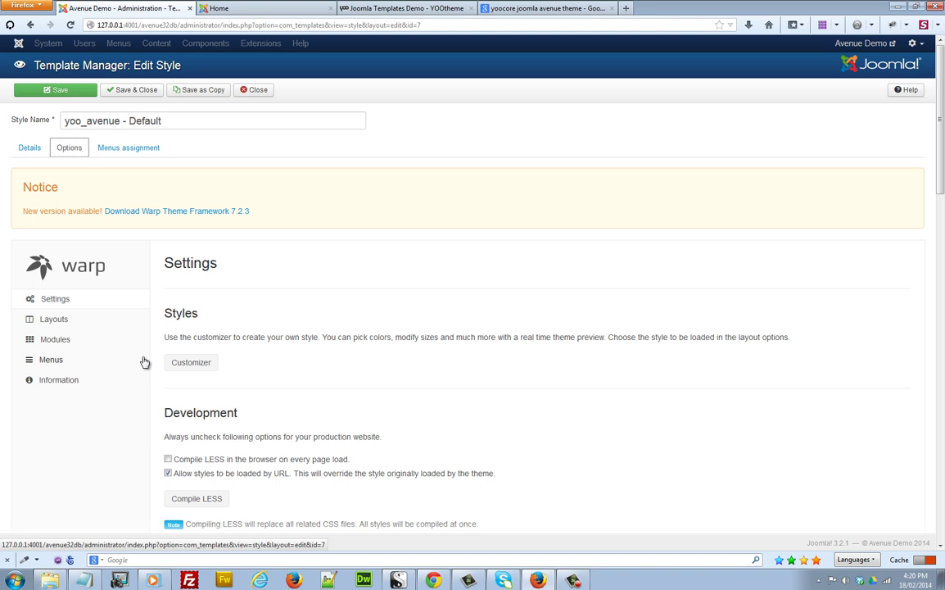
left_click(189, 368)
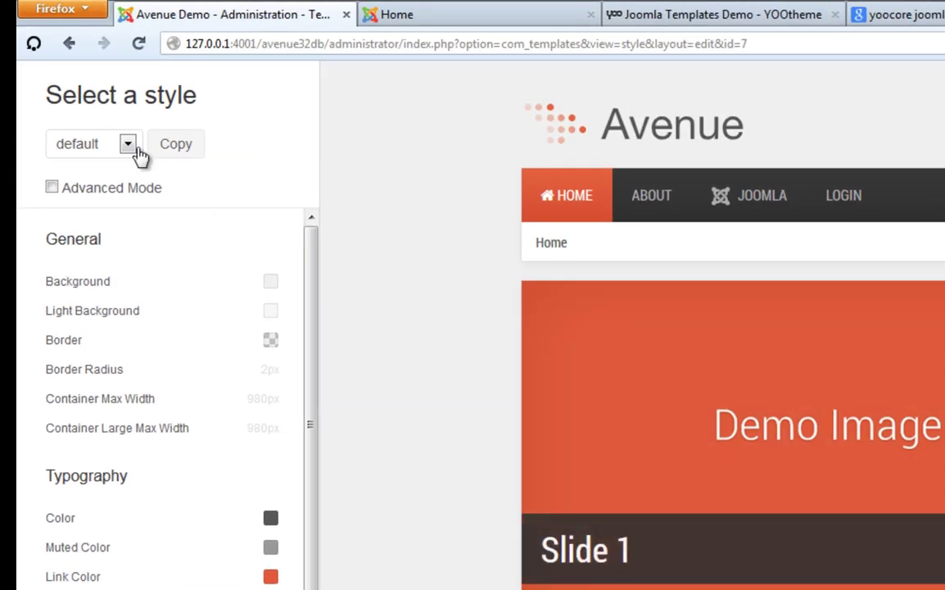
Preview the orange style in the customizer, and return to the default style
left_click(128, 145)
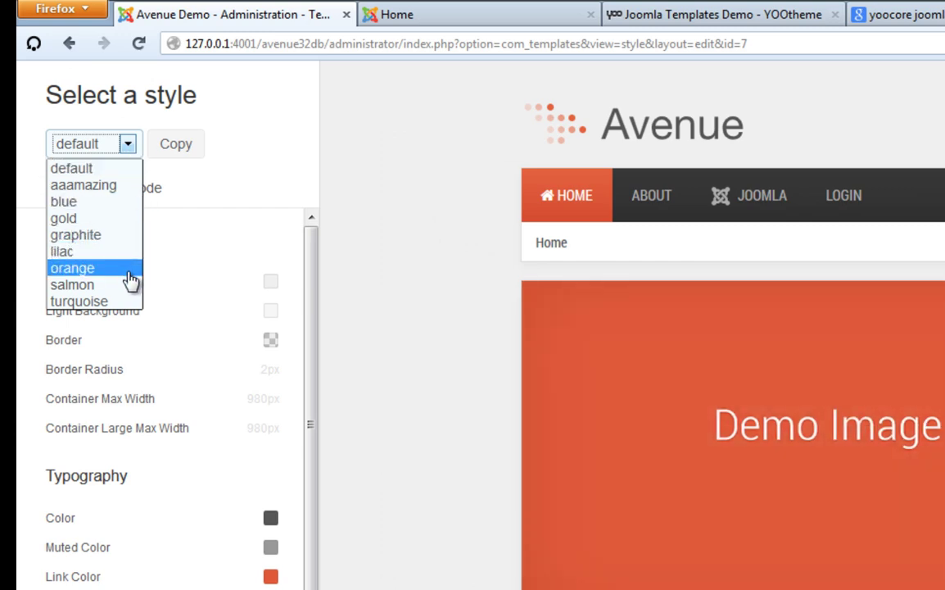
left_click(129, 271)
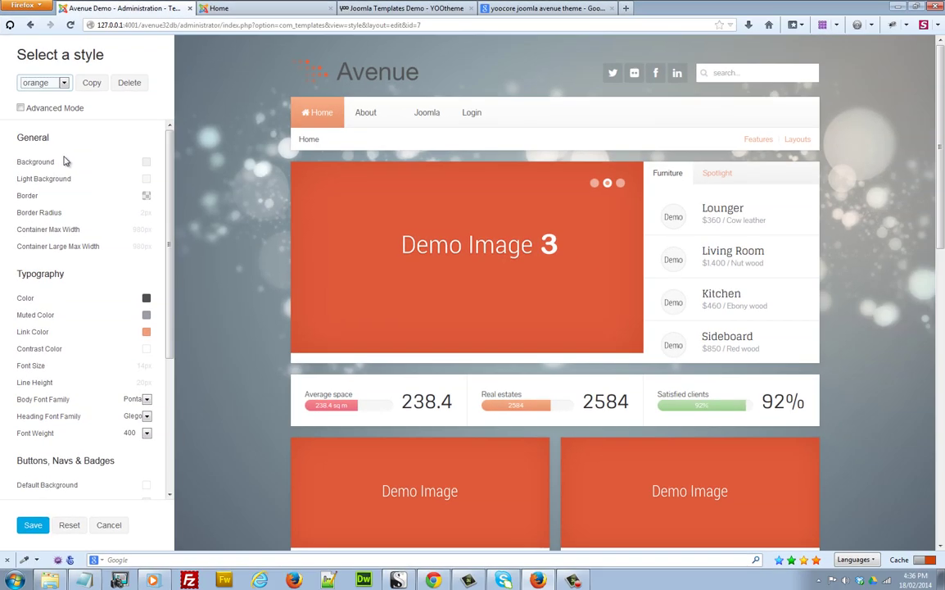
left_click(64, 83)
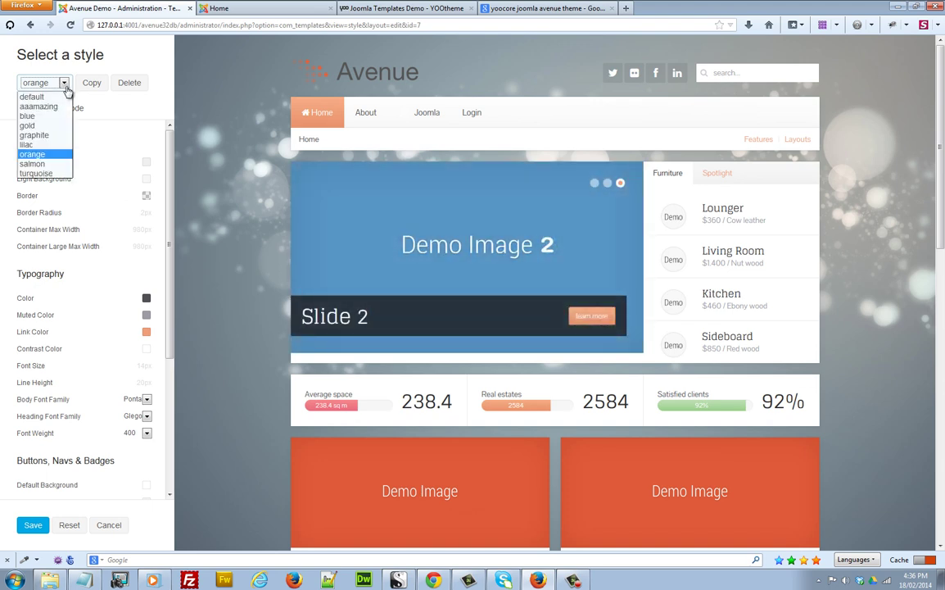
left_click(57, 155)
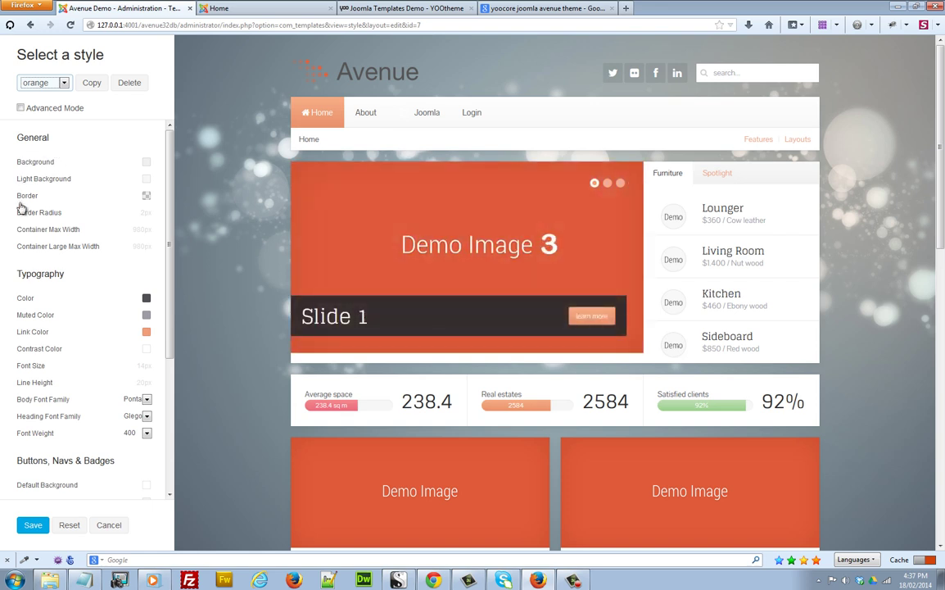
left_click(64, 82)
left_click(49, 96)
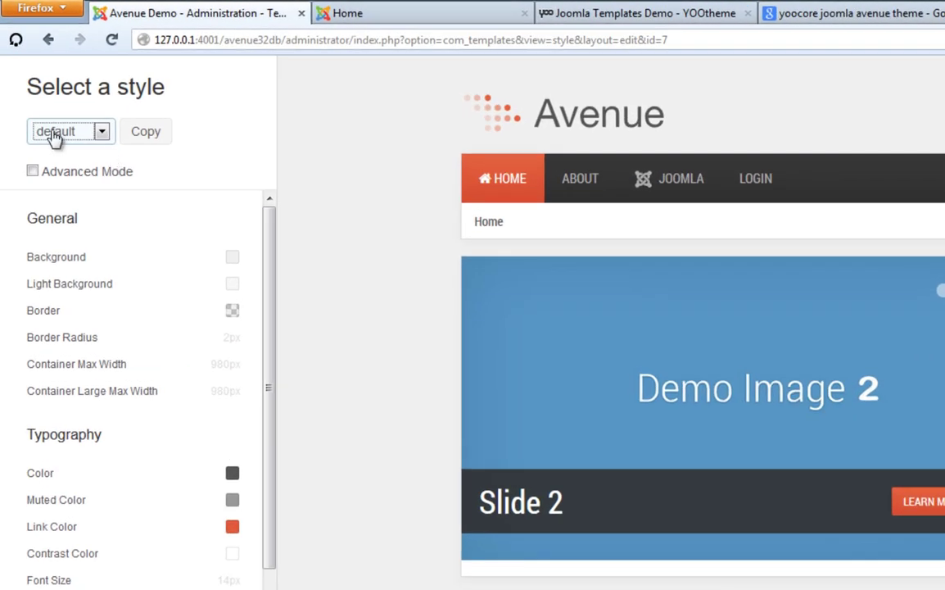
Preview the aaamazing style in the customizer, and return to the default style
left_click(102, 132)
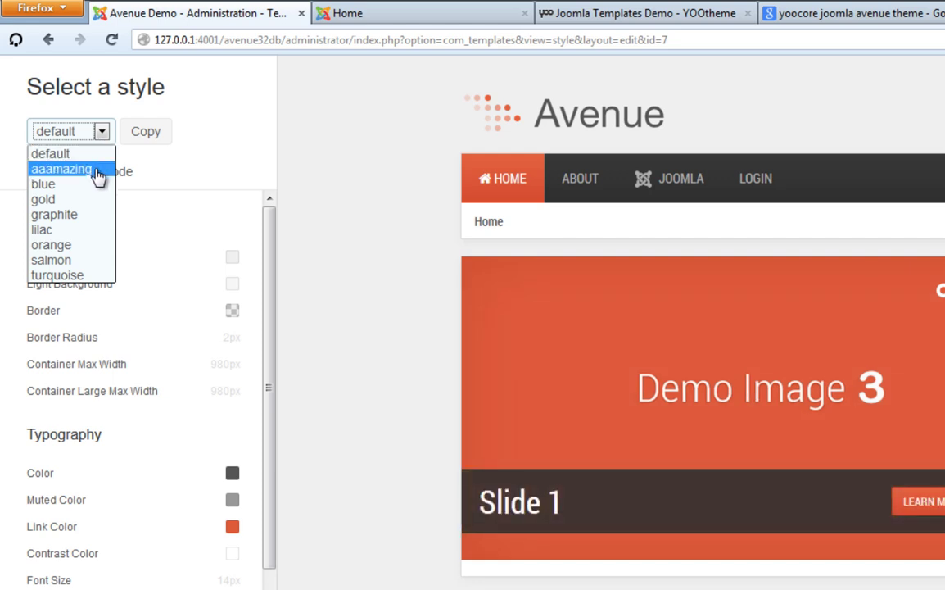
left_click(97, 175)
left_click(102, 132)
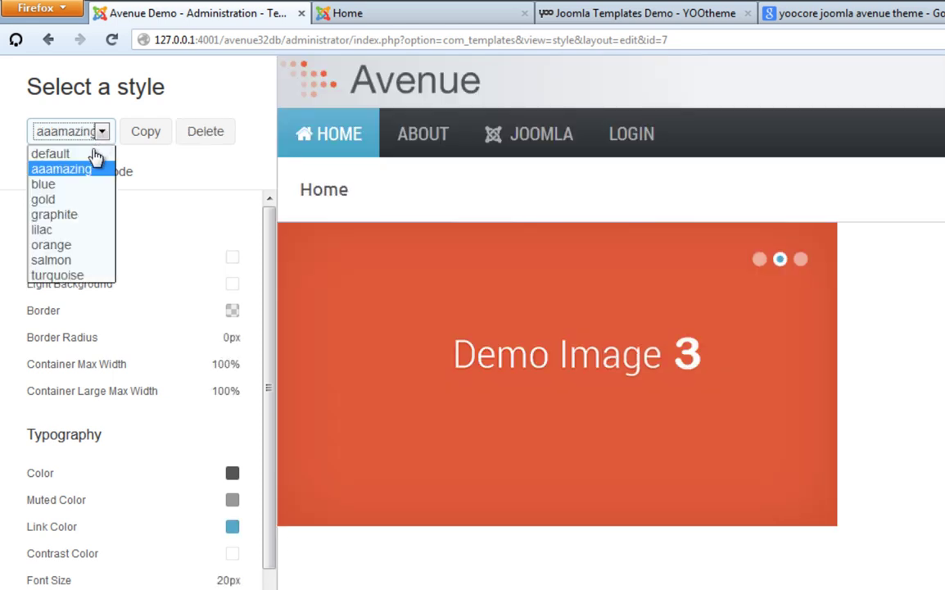
left_click(95, 164)
key("Up")
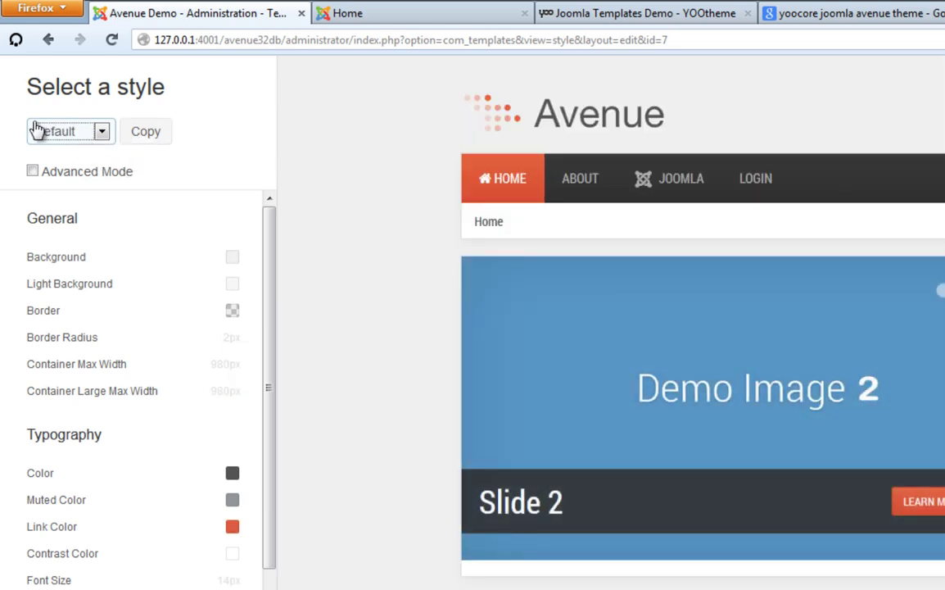
Copy the default style under the name "demo" and set its general Background color to #121111
left_click(138, 133)
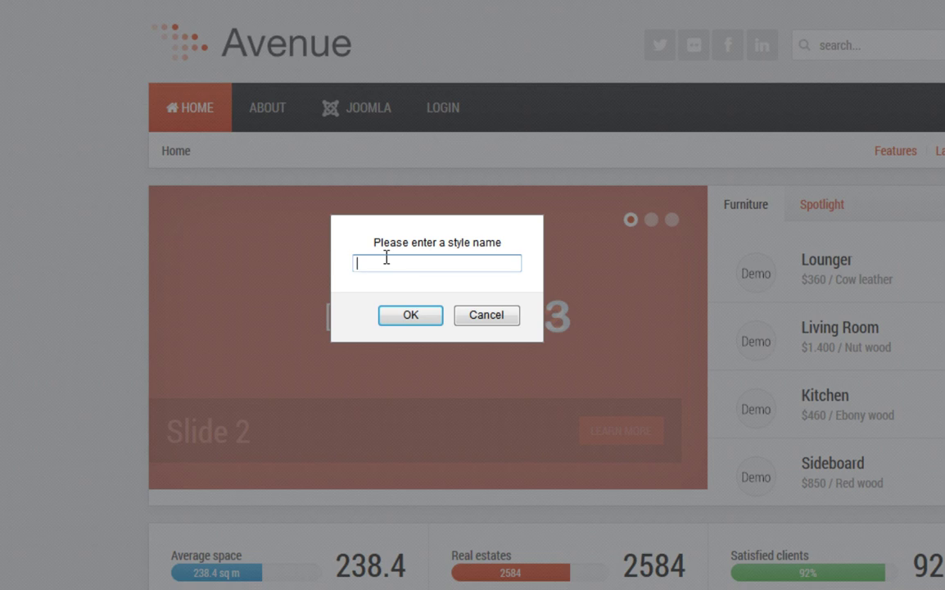
type("demo")
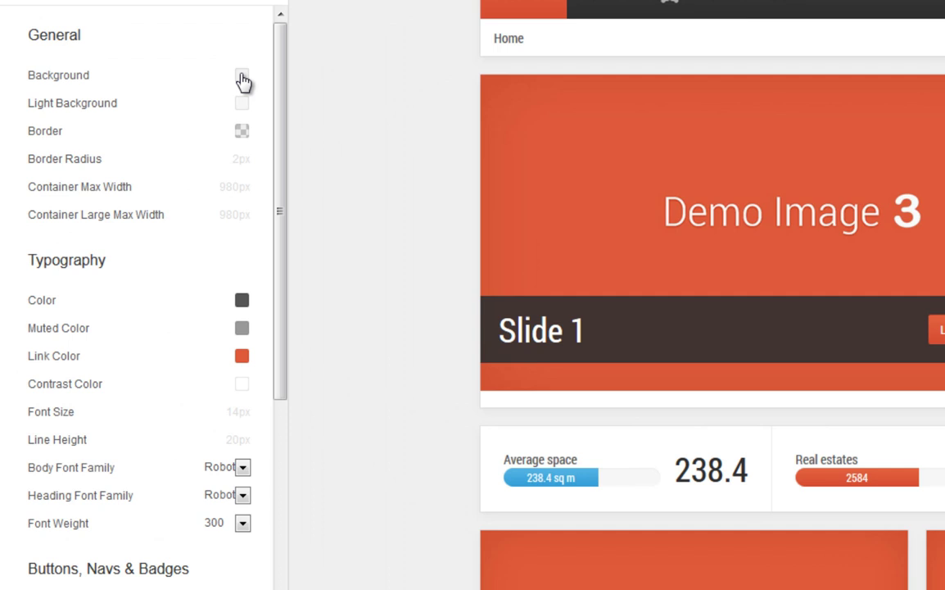
left_click(241, 75)
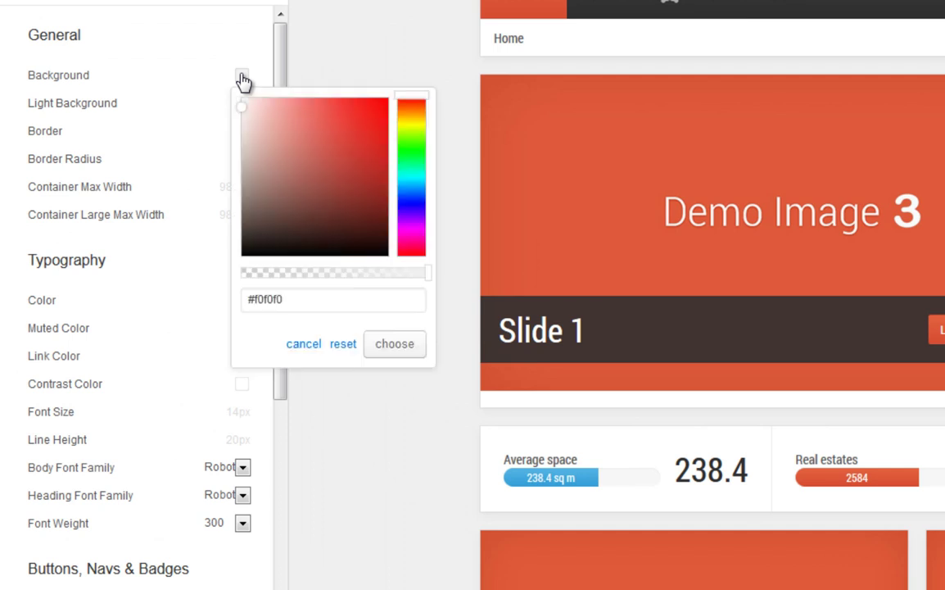
left_click(253, 245)
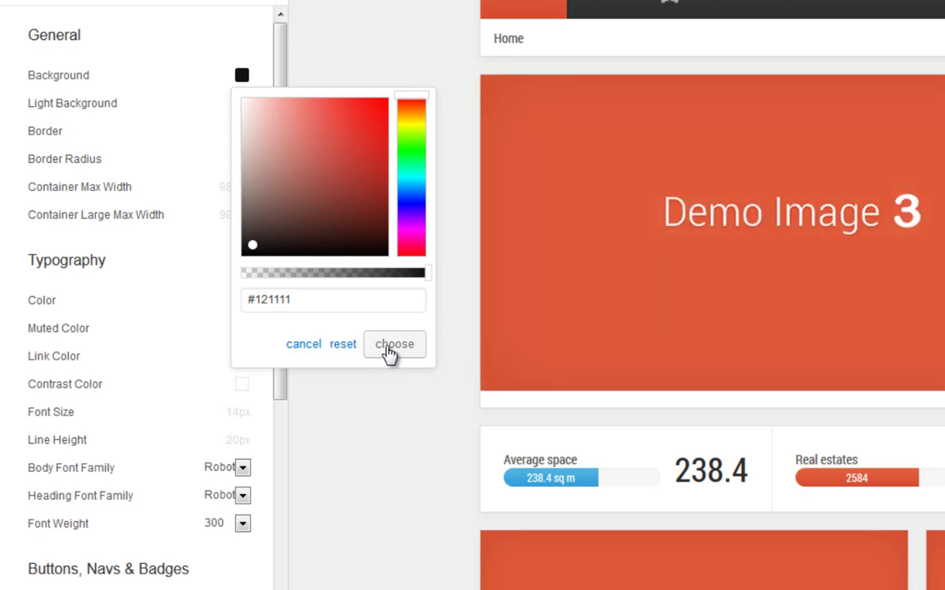
left_click(390, 351)
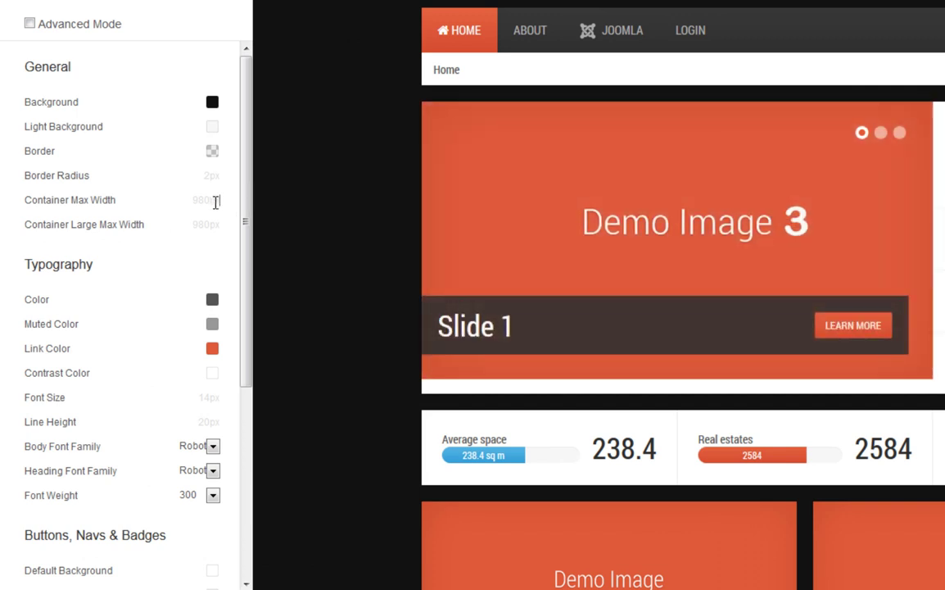
Set the Container Max Width of the demo style to 2000px
left_click(216, 202)
type("2000")
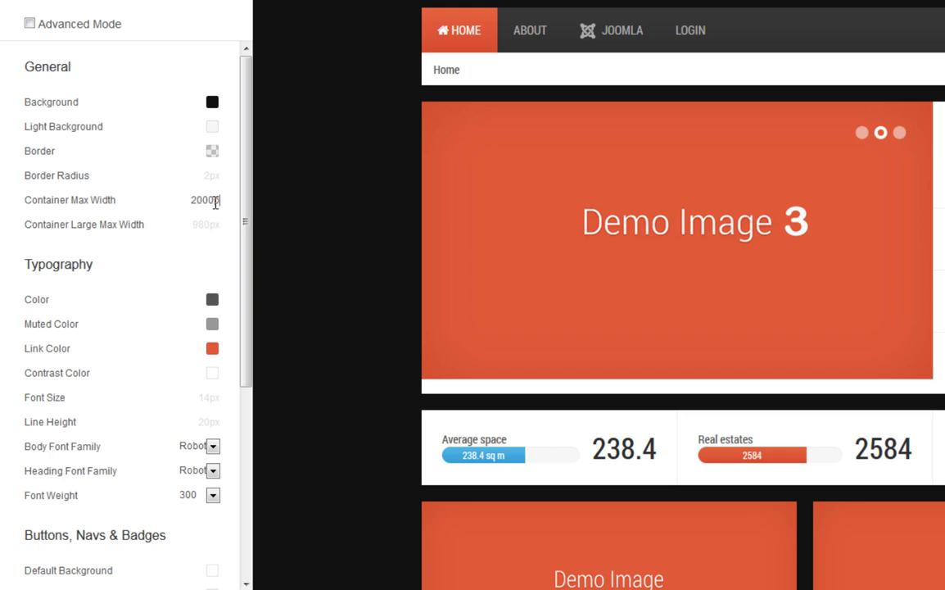
type("px")
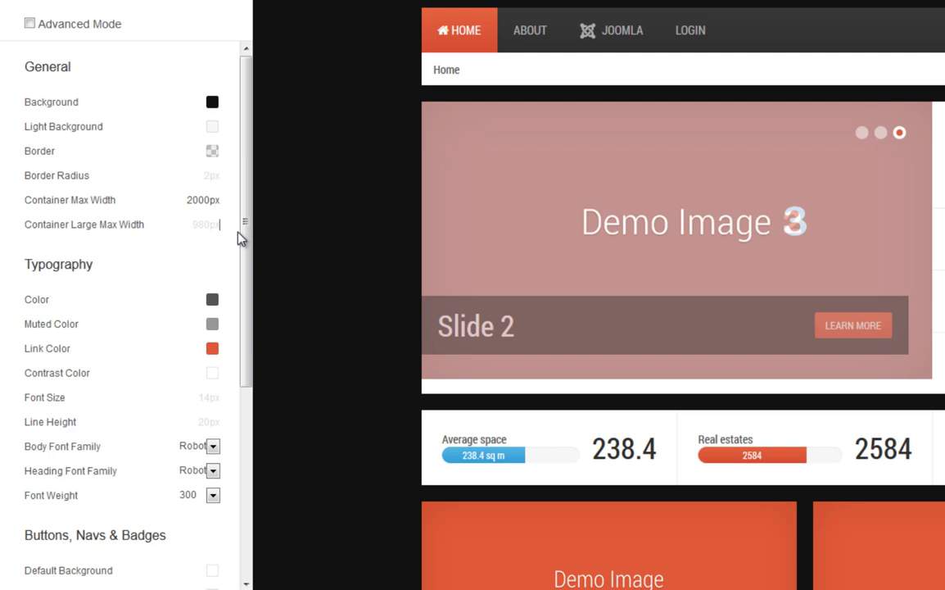
Set the Body Font Family in the Typography settings to Ubuntu
left_click_drag(245, 237, 250, 287)
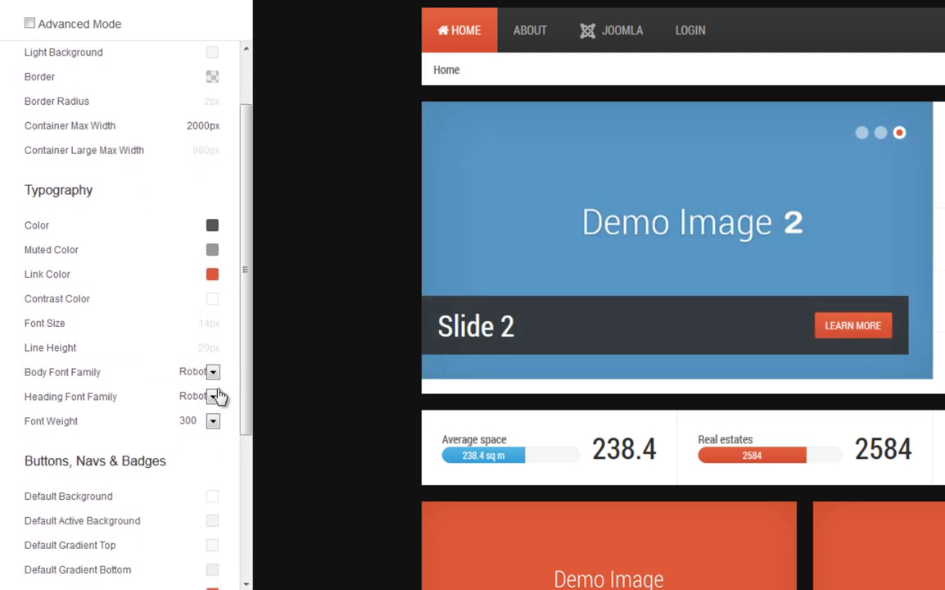
left_click(213, 373)
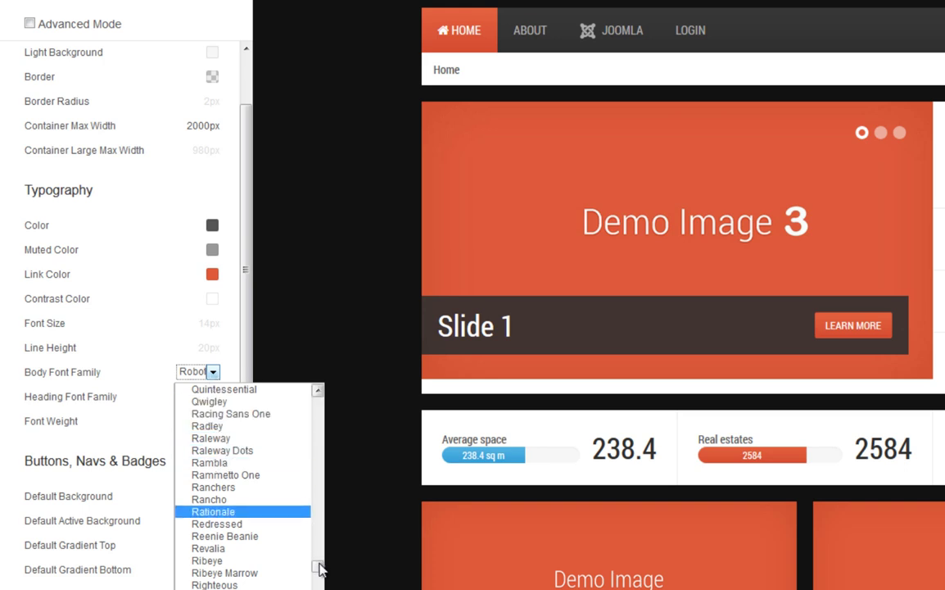
left_click_drag(321, 576, 320, 589)
scroll(245, 487, "up", 1)
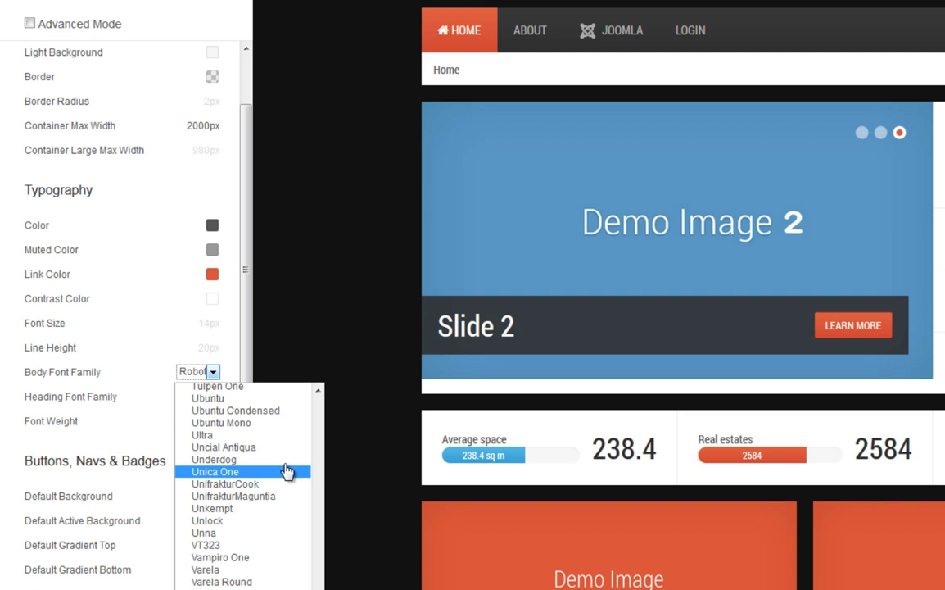
key("Return")
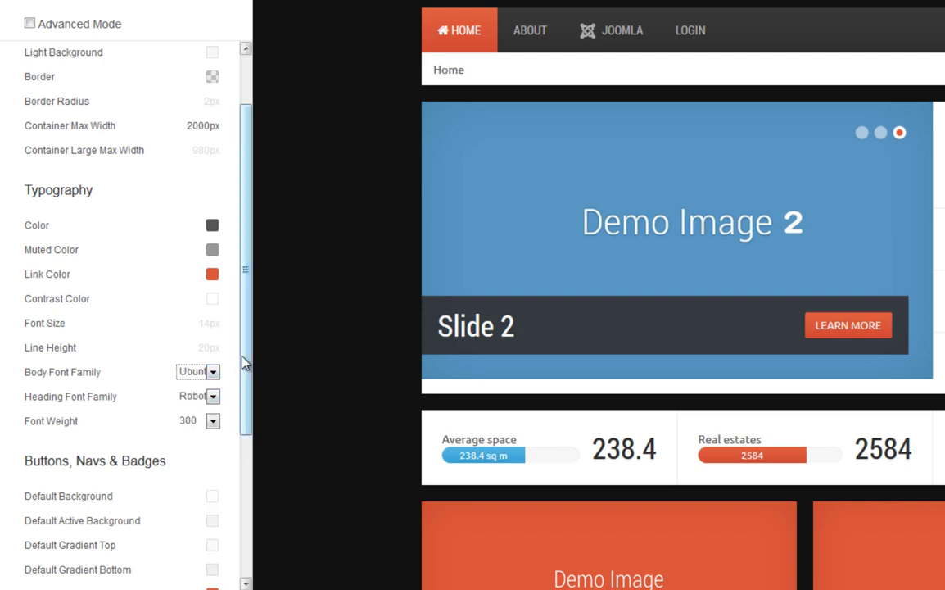
Set the Heading Font Family to Ubuntu and save the customized style
left_click(217, 398)
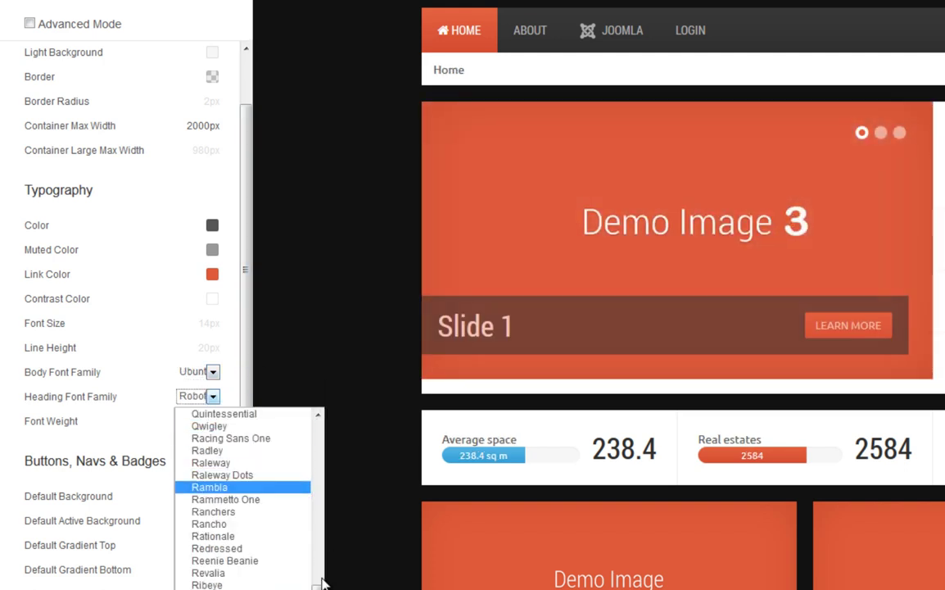
scroll(323, 581, "down", 10)
scroll(250, 500, "down", 12)
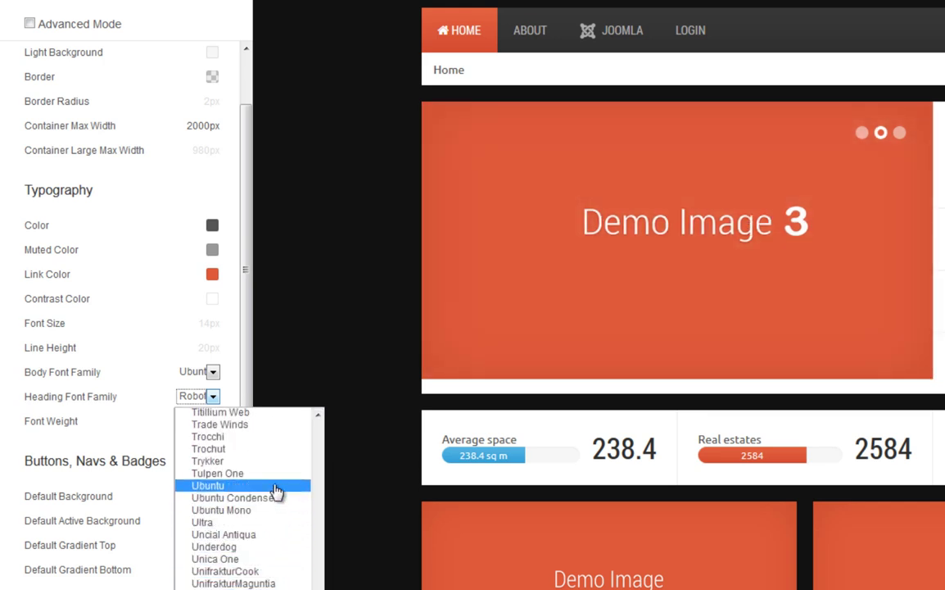
left_click(276, 491)
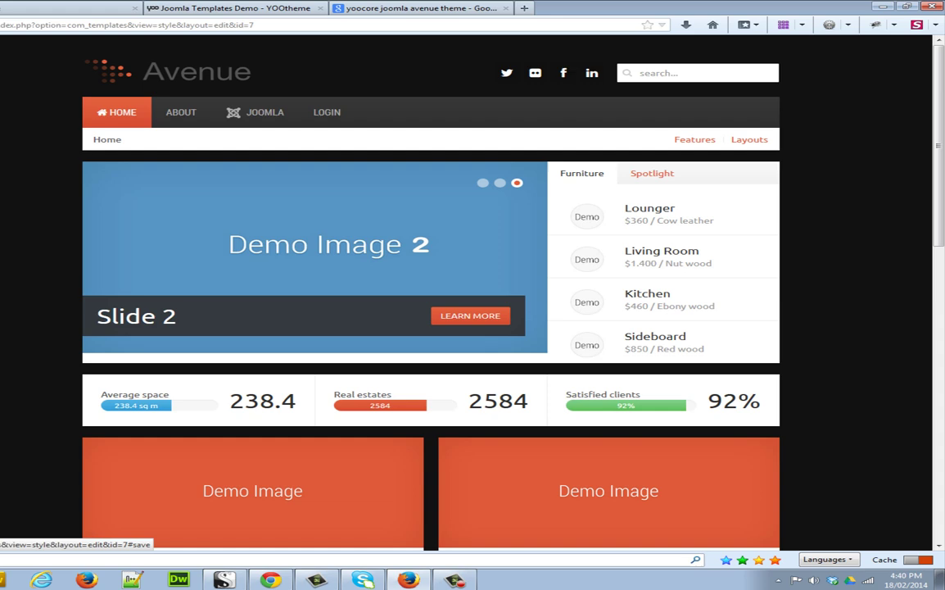
left_click(3, 90)
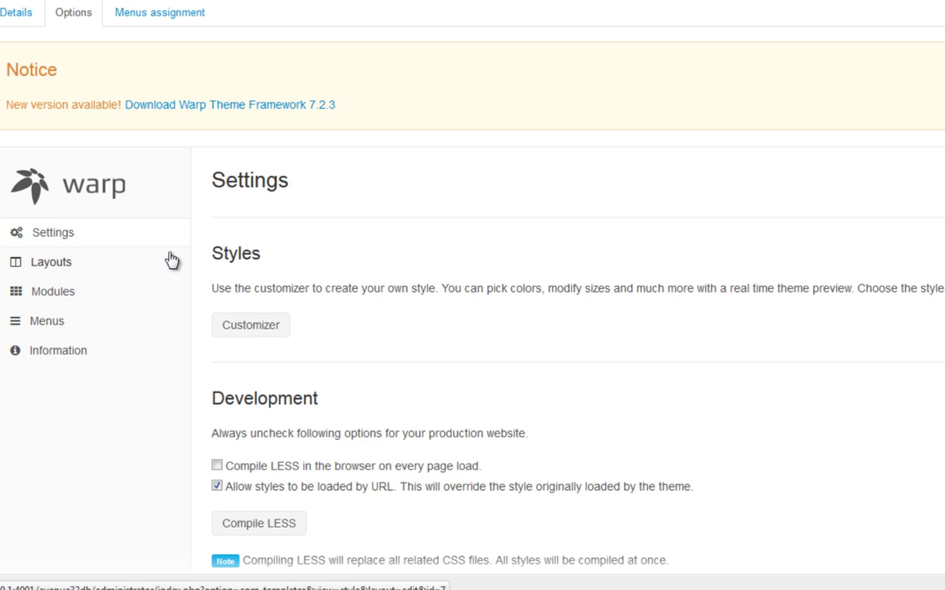
In the Warp layout settings, assign the demo style to the default layout profile
left_click(66, 265)
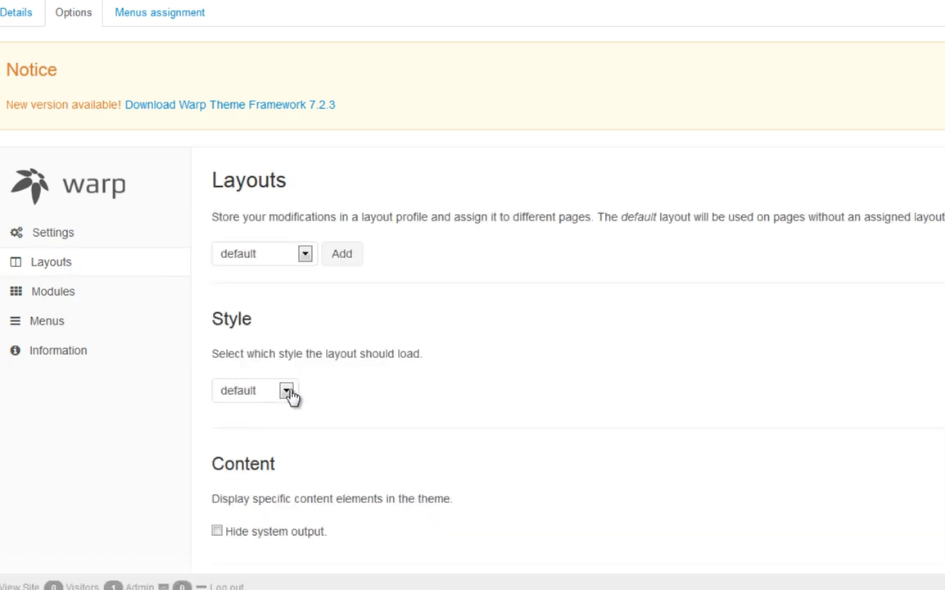
left_click(307, 253)
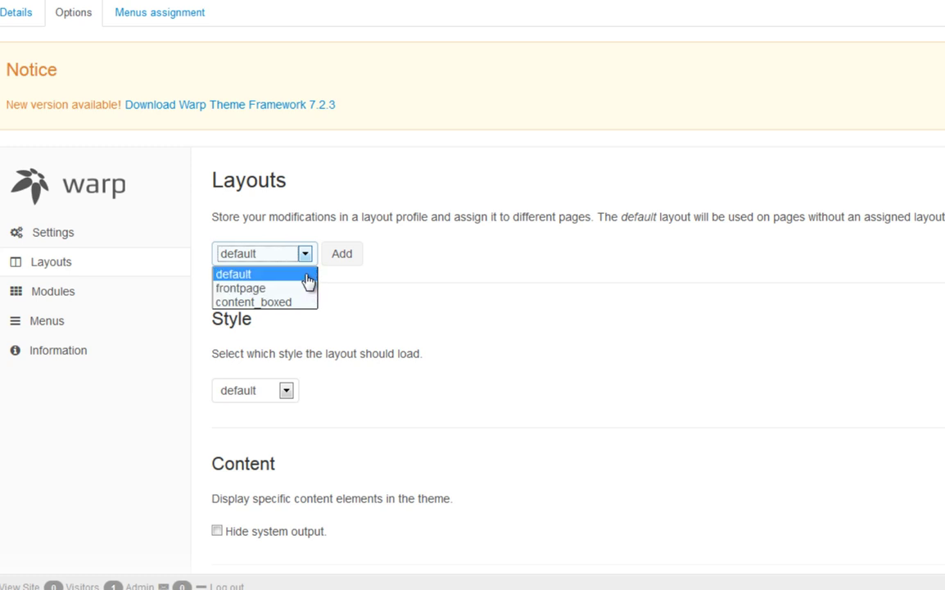
left_click(308, 280)
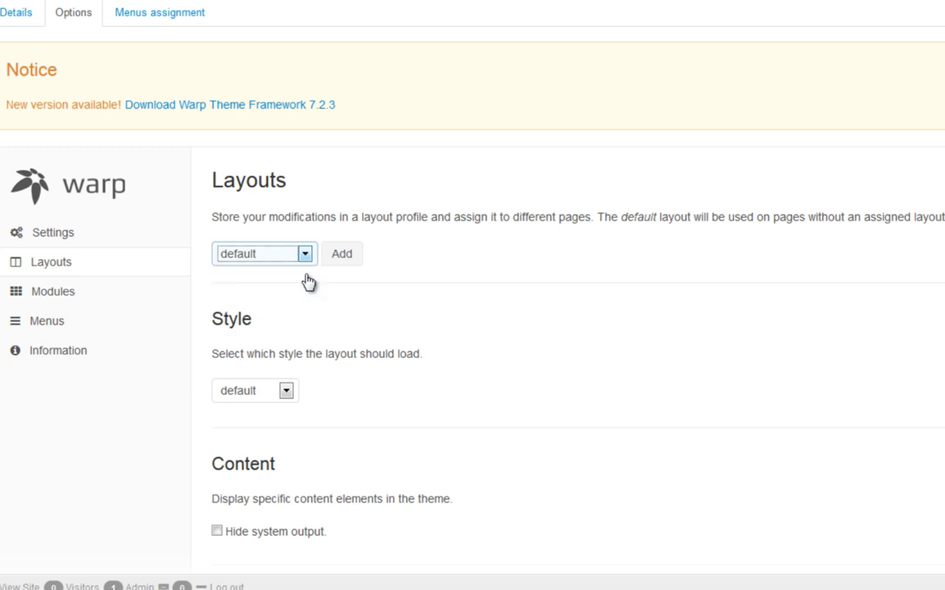
left_click(288, 392)
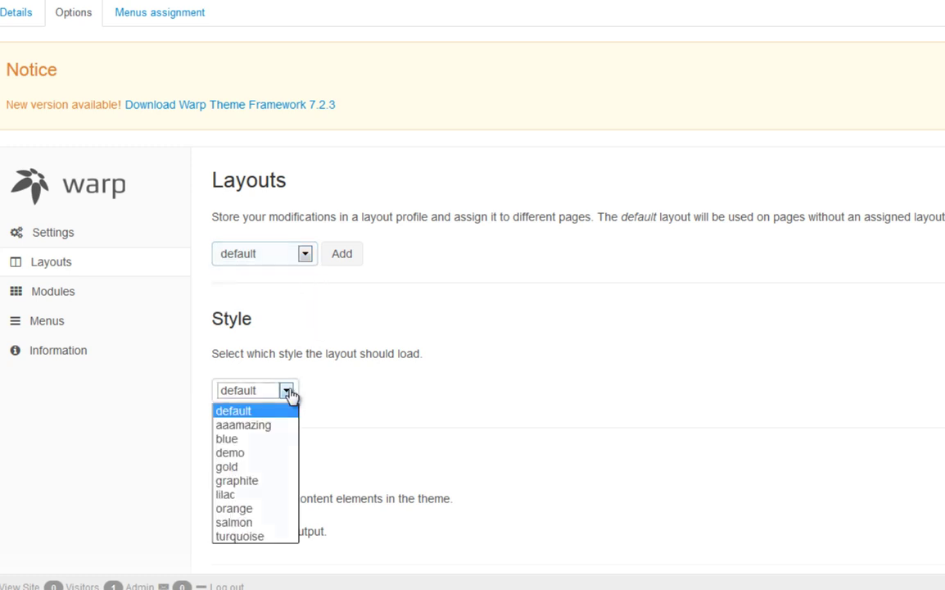
left_click(286, 452)
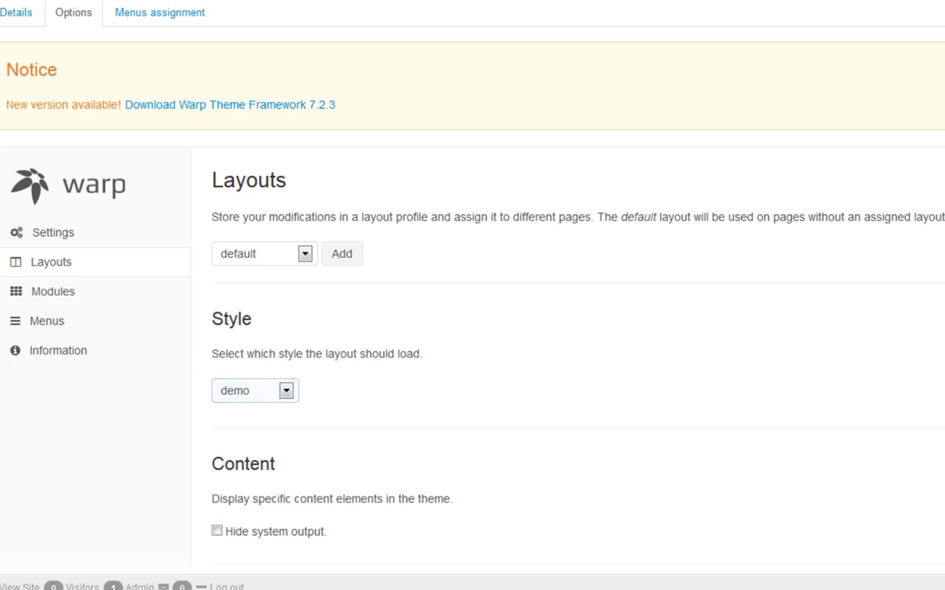
Assign the demo style to the frontpage layout profile and save the template style
left_click(303, 255)
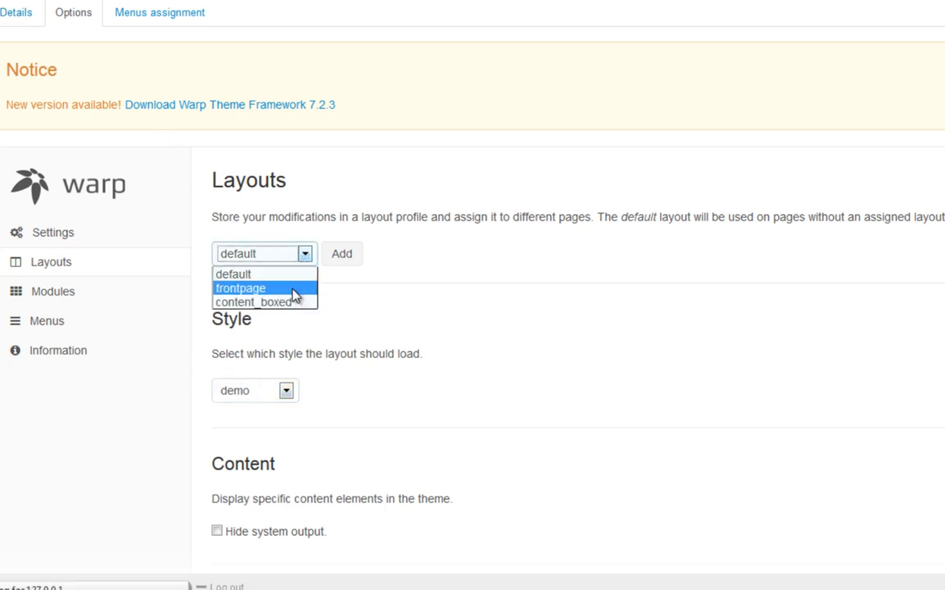
left_click(291, 290)
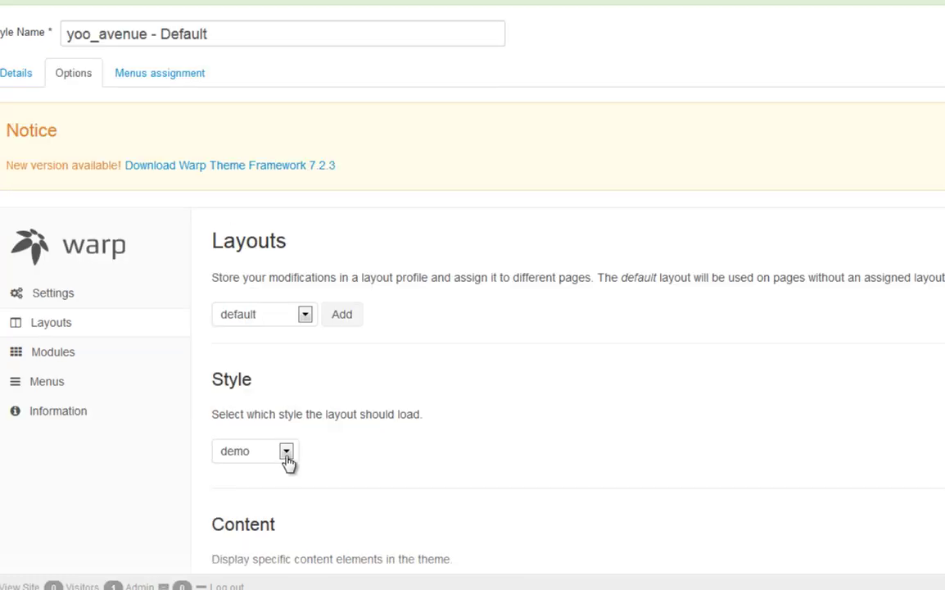
left_click(304, 314)
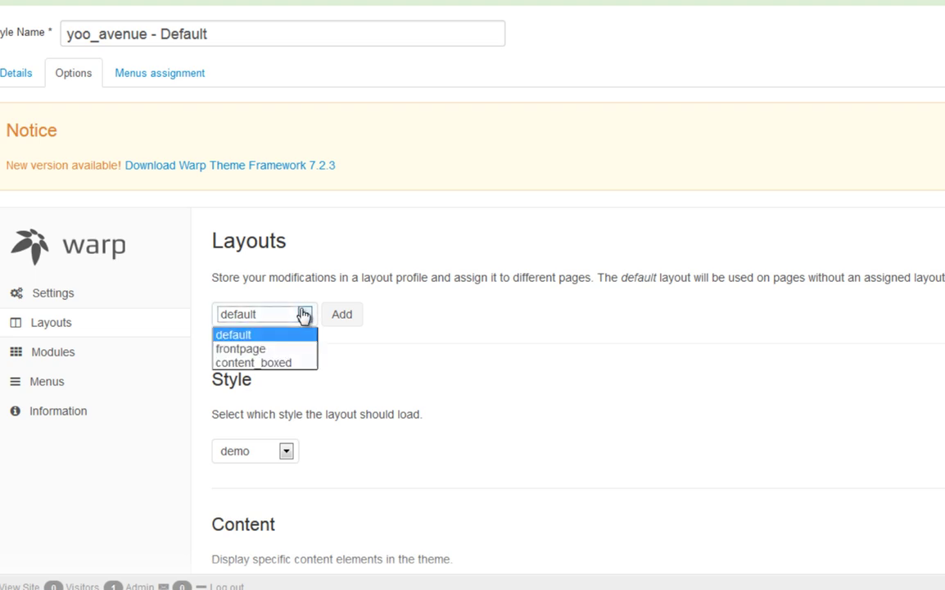
left_click(270, 348)
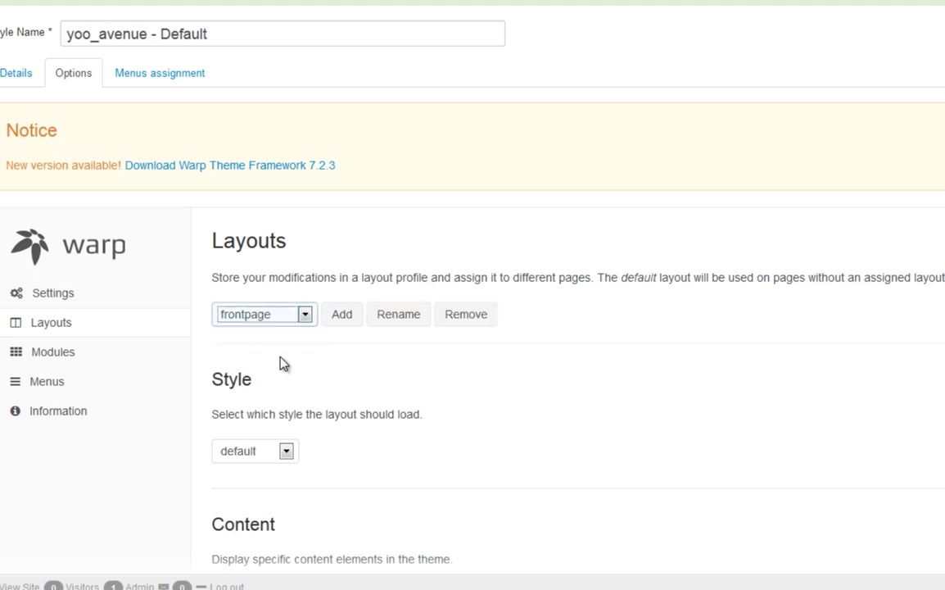
left_click(286, 453)
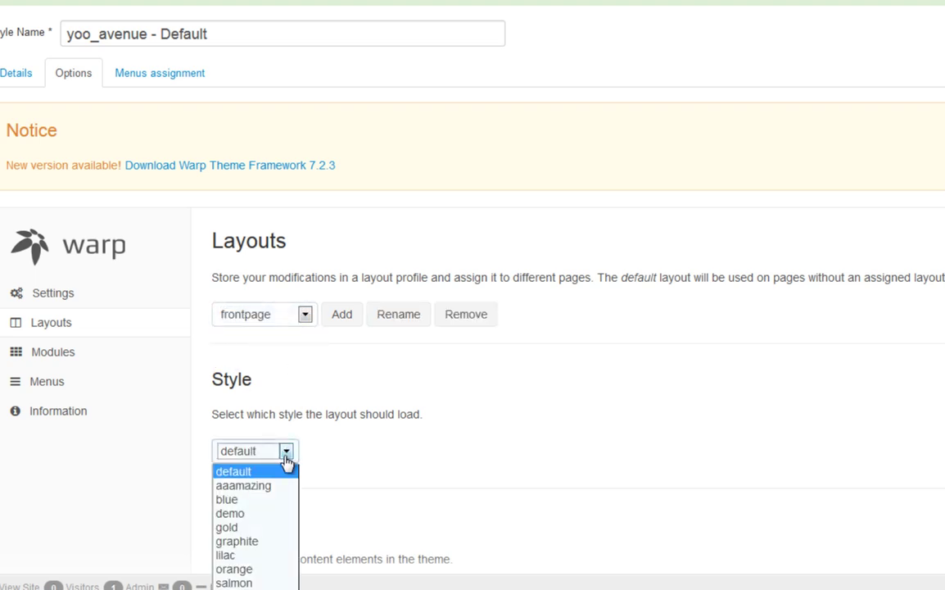
left_click(270, 514)
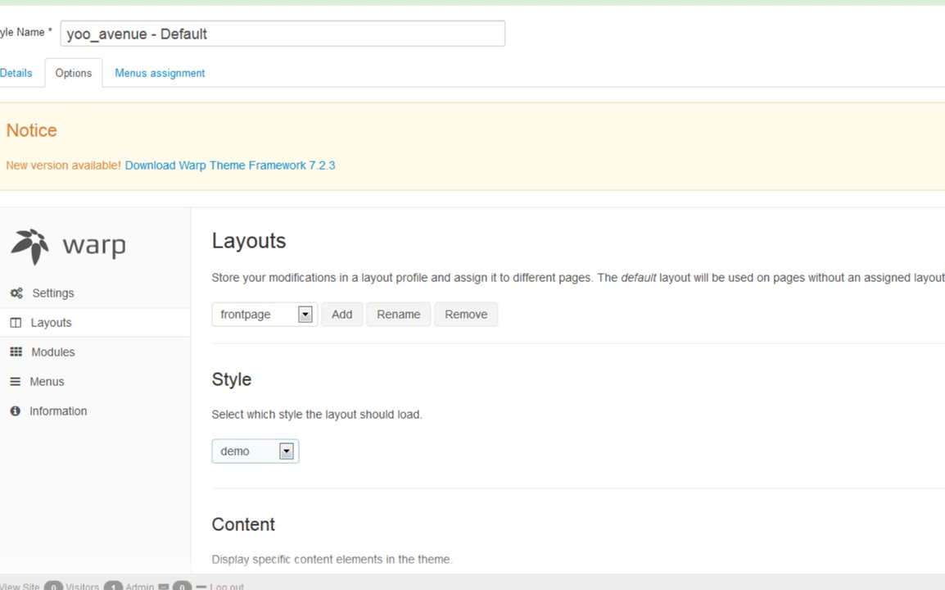
left_click(208, 223)
Assign the demo style to the content_boxed layout profile and save the template style
left_click(305, 315)
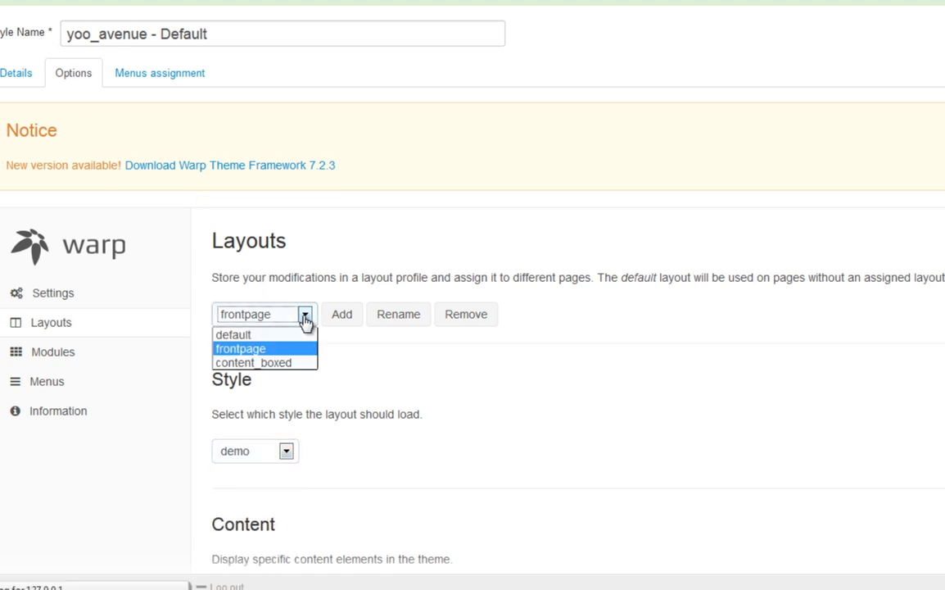
left_click(287, 363)
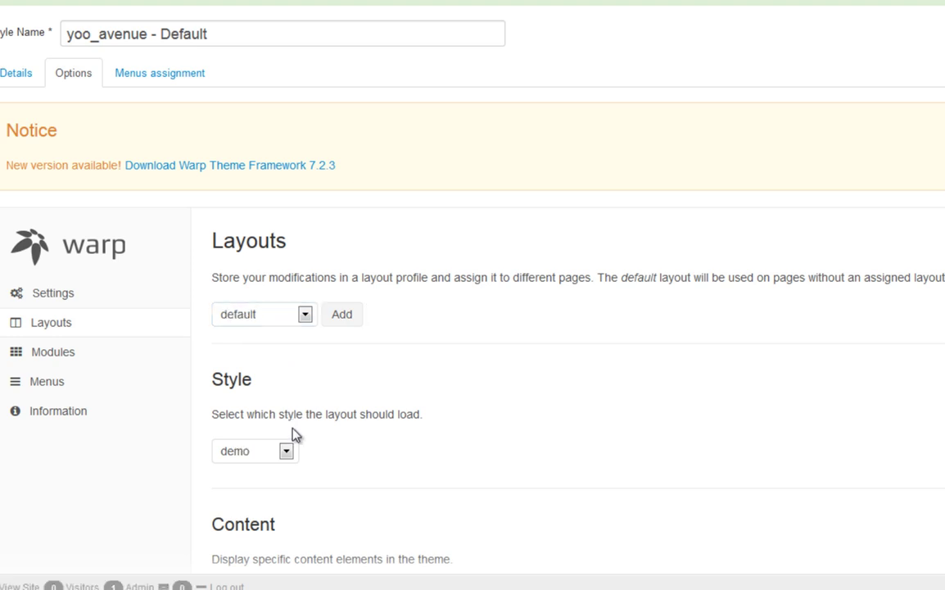
left_click(285, 451)
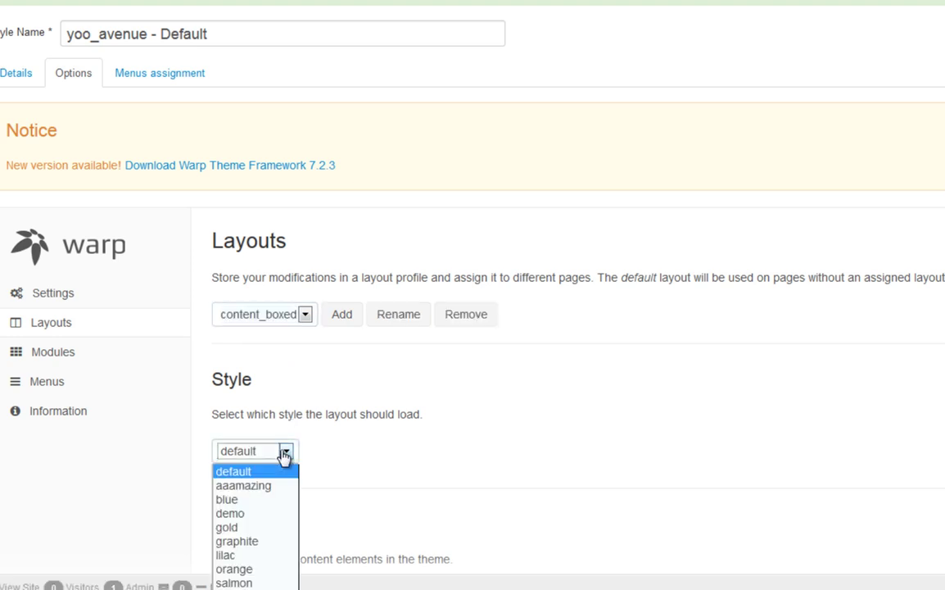
left_click(261, 514)
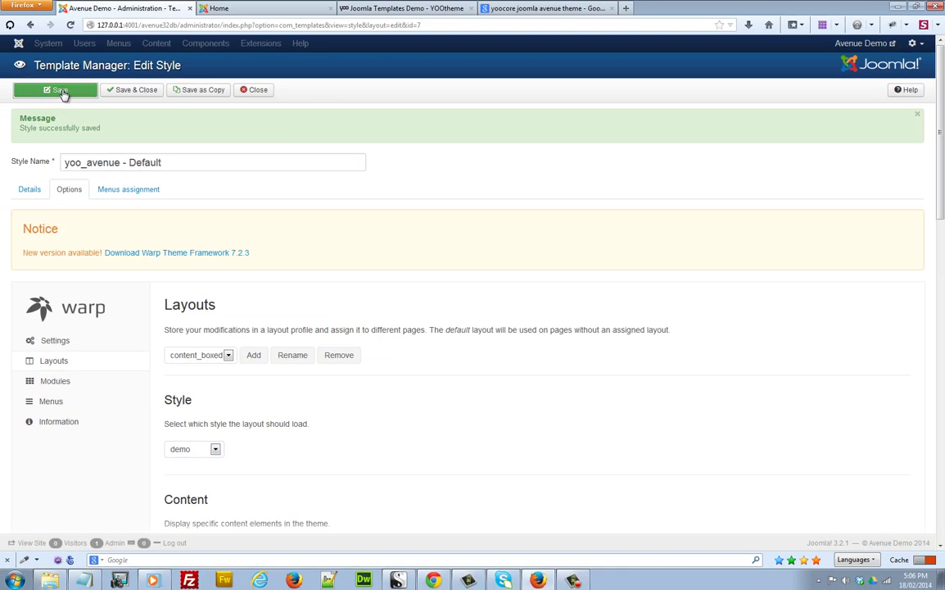
key("F5")
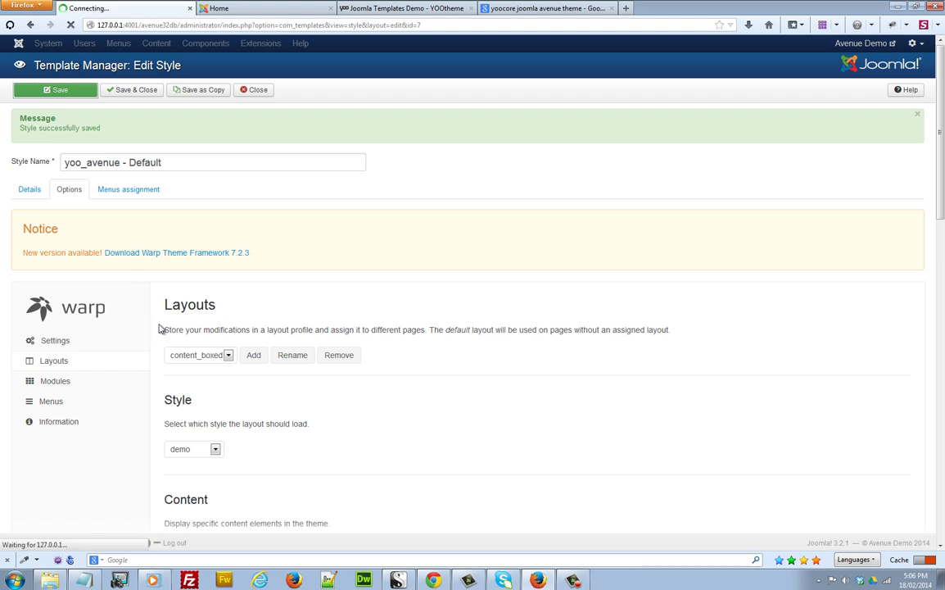
Reload the site's home page to review the applied style, and return to the template administration
left_click(270, 9)
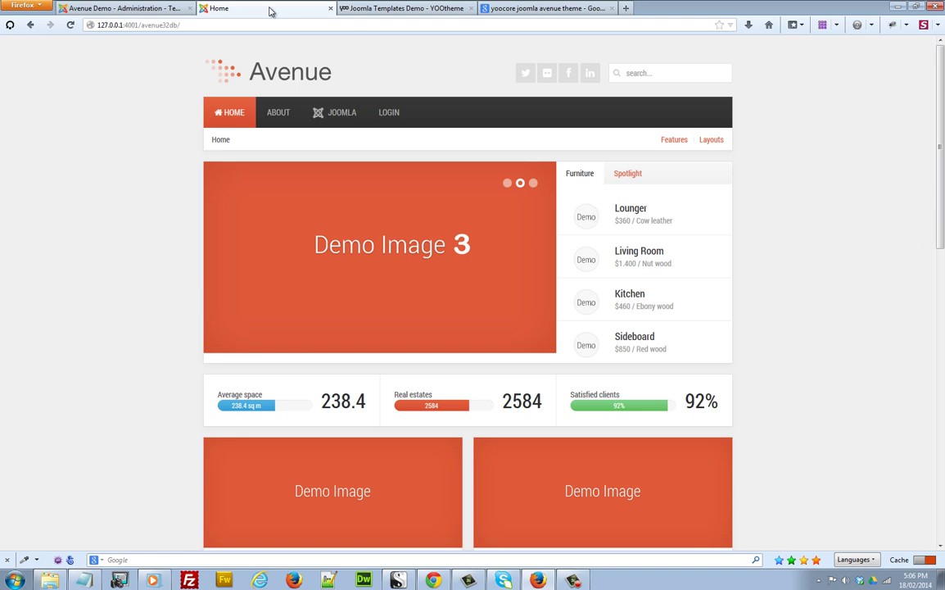
left_click(71, 25)
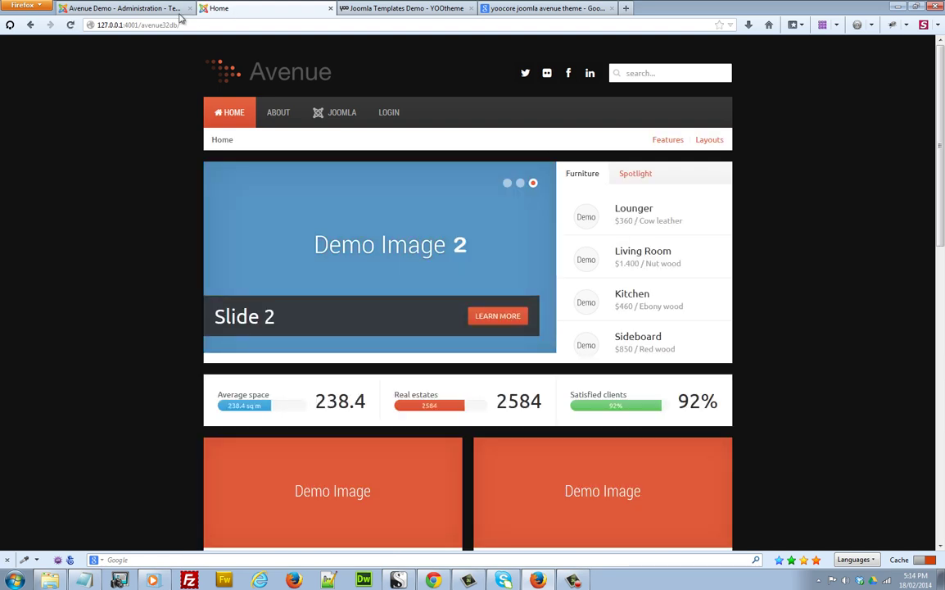
left_click(158, 11)
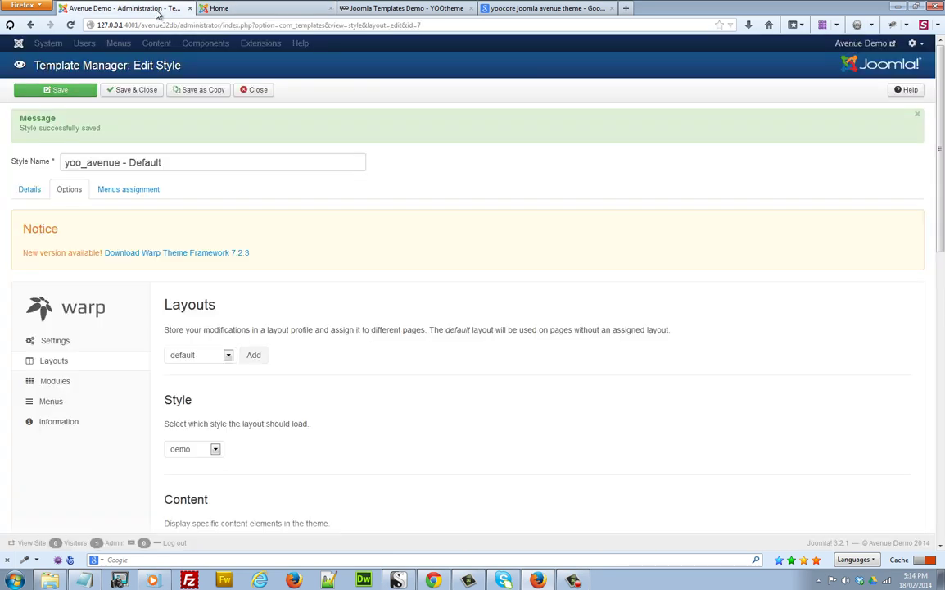
In the Warp general settings, set Compression to Minify + Data URIs + Gzip
left_click(72, 347)
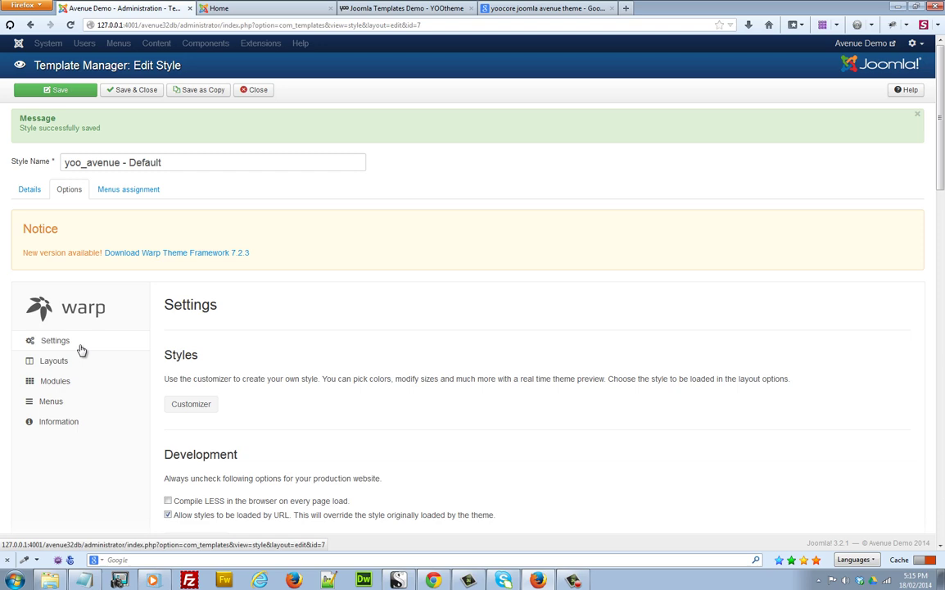
scroll(269, 348, "down", 5)
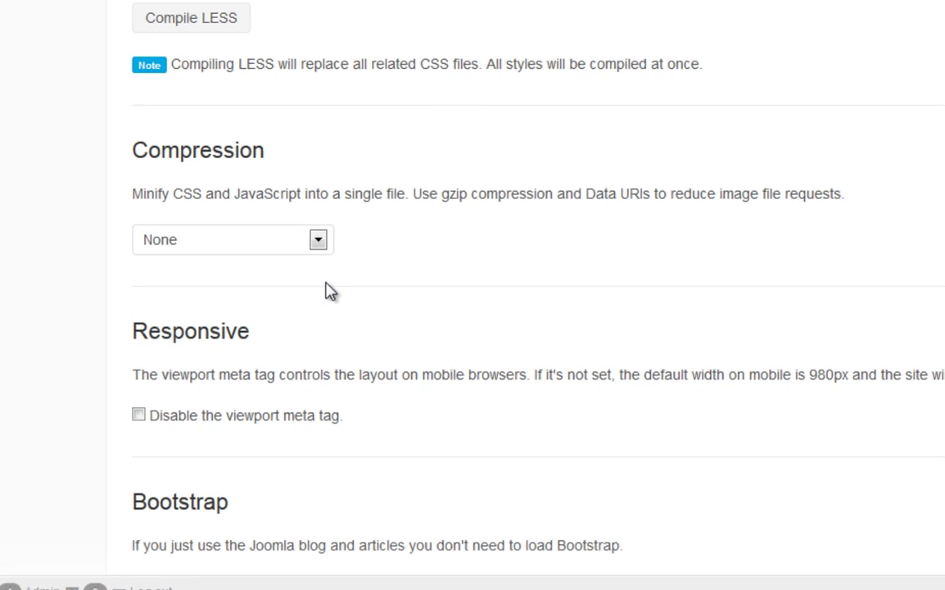
left_click(320, 242)
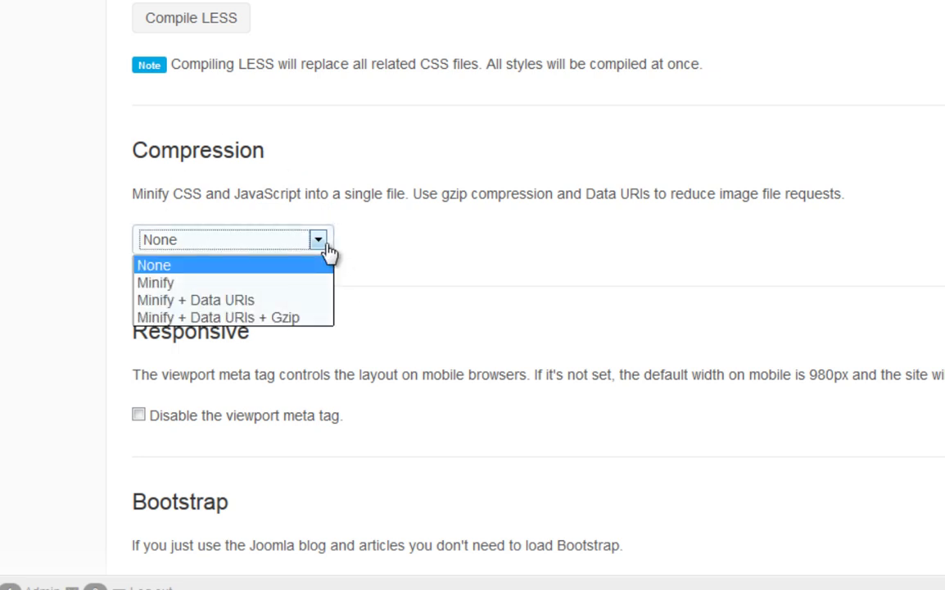
left_click(309, 319)
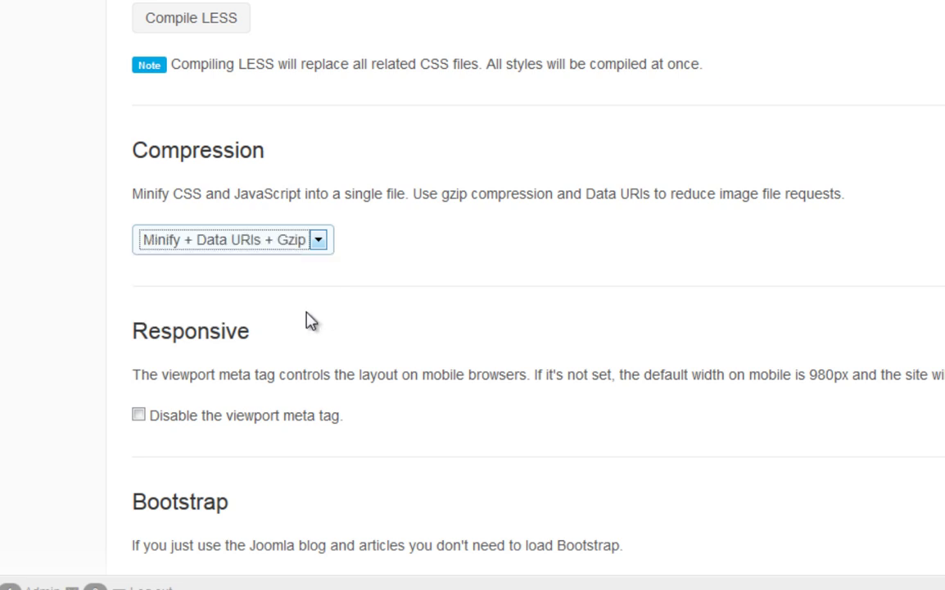
Enable the Tweet, Google+ and Facebook Like social buttons for posts
scroll(473, 295, "down", 8)
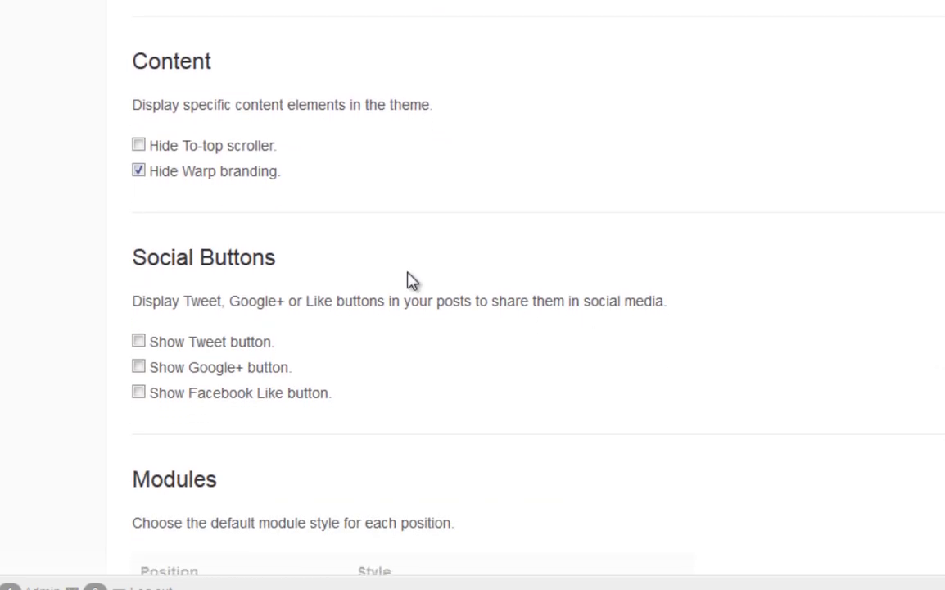
left_click(138, 171)
left_click(138, 171)
left_click(141, 343)
left_click(139, 368)
left_click(139, 394)
Review the default module style for each position, including the choices for top-a, and the Additional Scripts section
left_click_drag(942, 336, 942, 371)
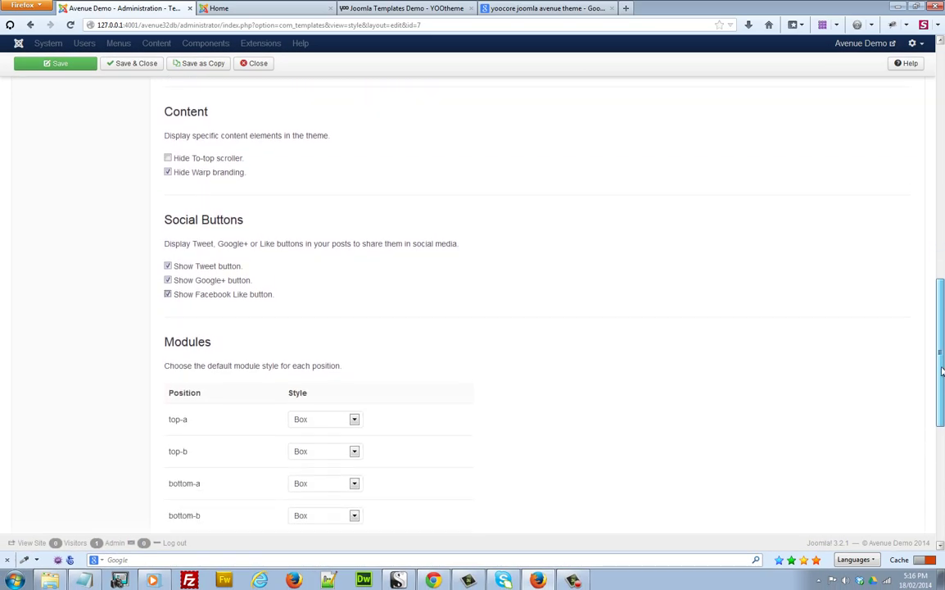
scroll(458, 344, "down", 5)
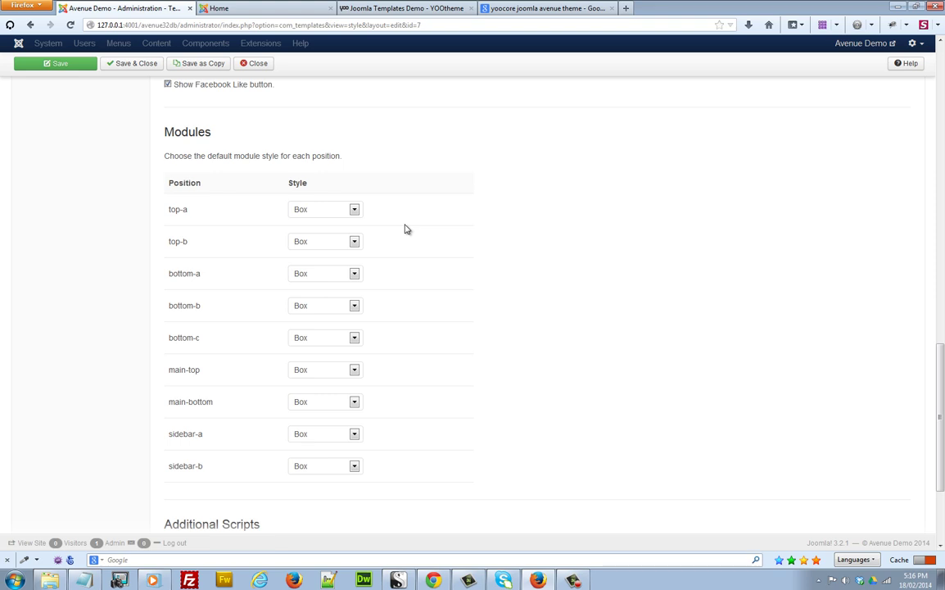
left_click(354, 211)
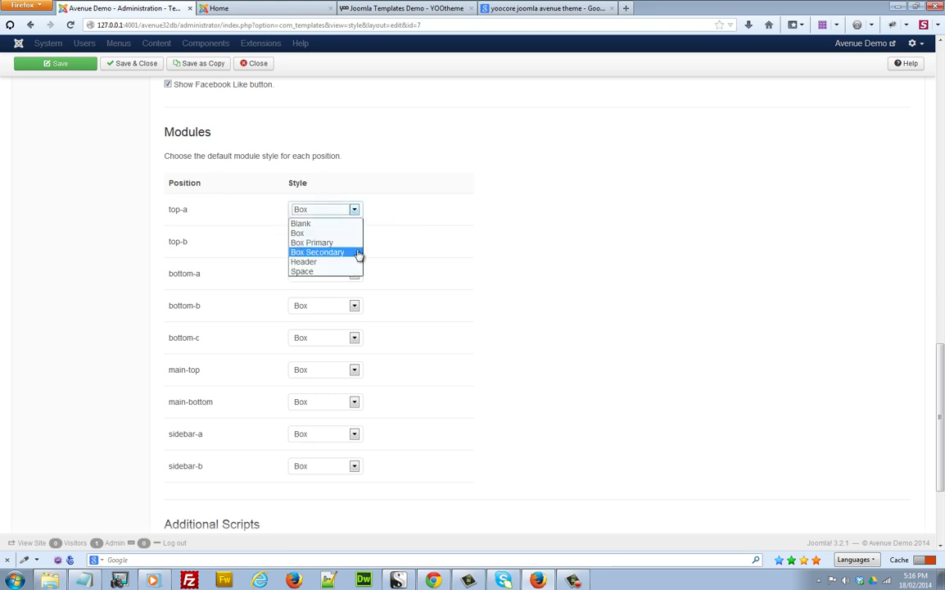
left_click(393, 210)
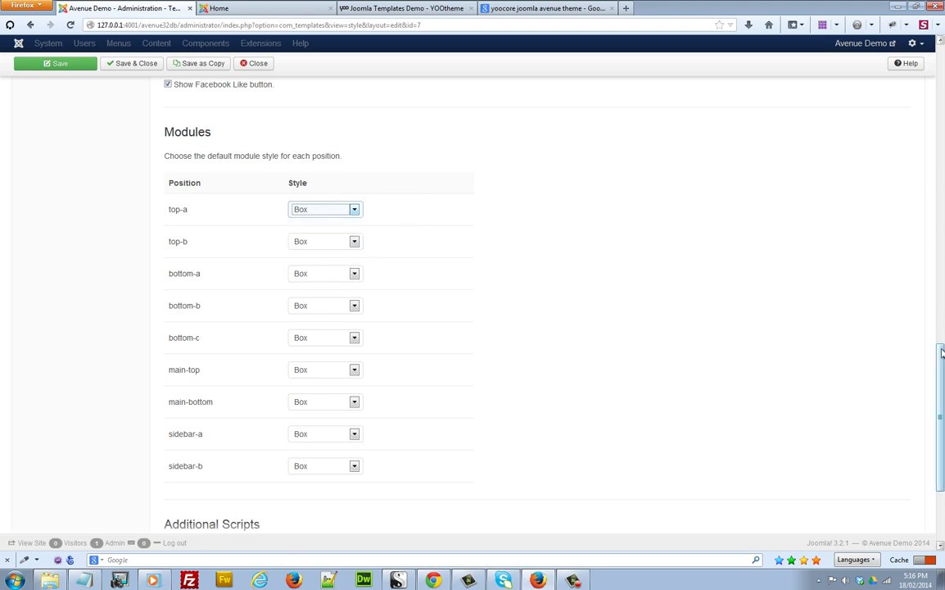
scroll(941, 352, "down", 3)
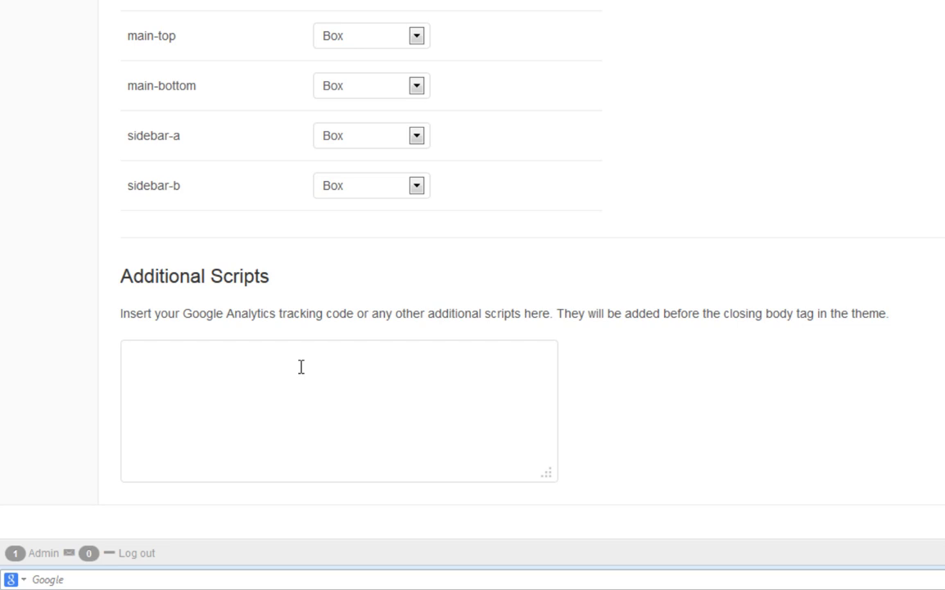
scroll(301, 366, "up", 5)
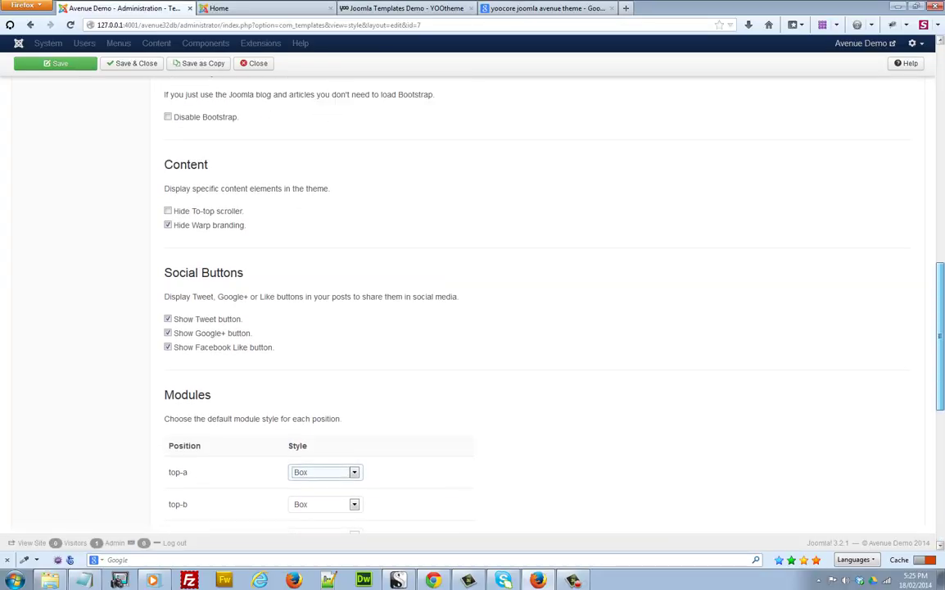
scroll(670, 265, "up", 10)
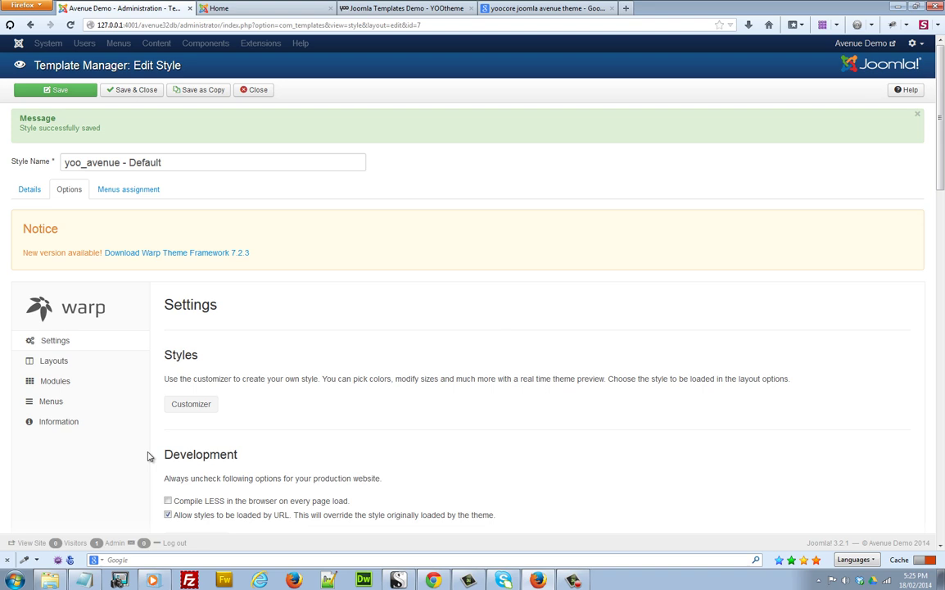
Save the template settings, reload the site, and check the social buttons below the articles on the Joomla page
left_click(60, 98)
left_click(212, 9)
key("F5")
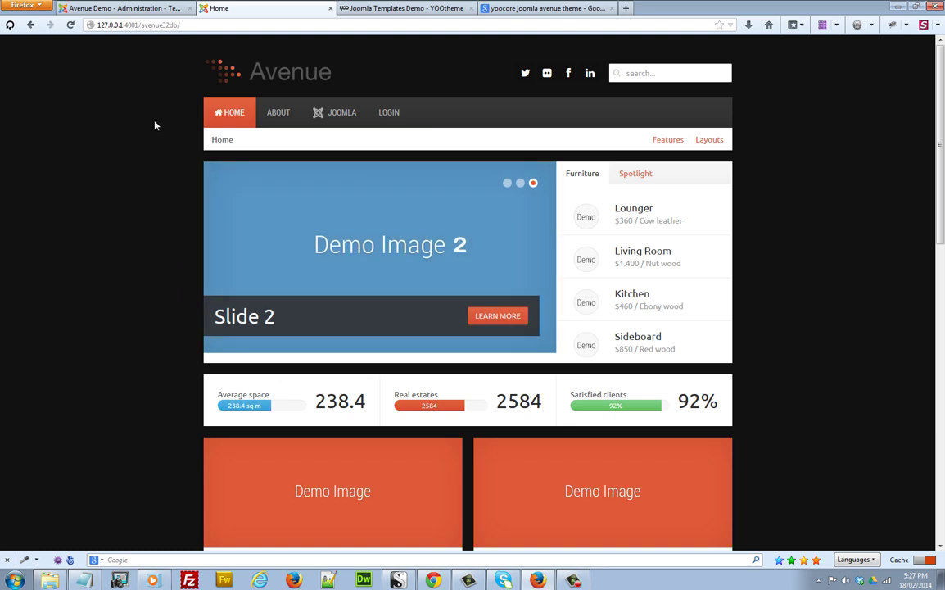
left_click(347, 119)
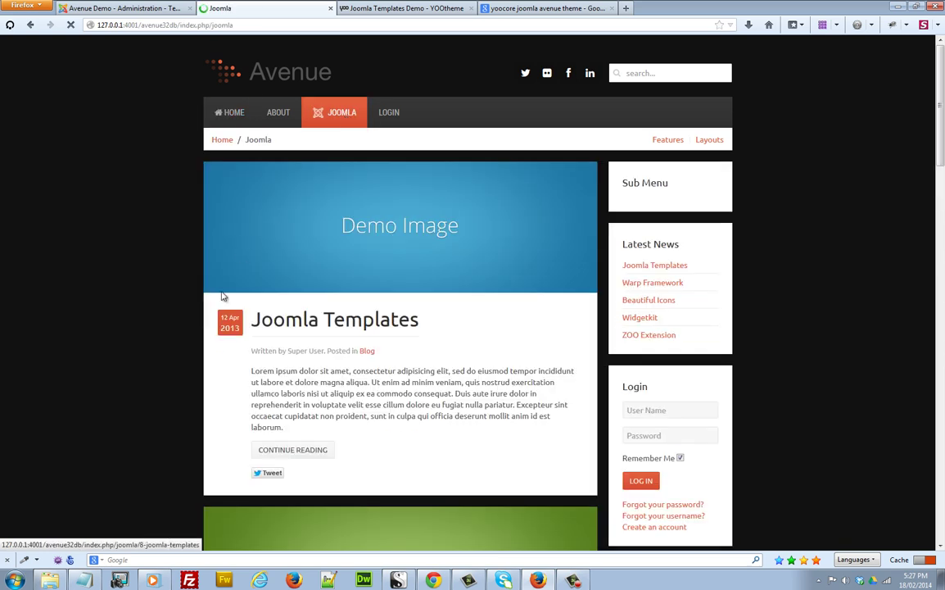
scroll(177, 373, "down", 2)
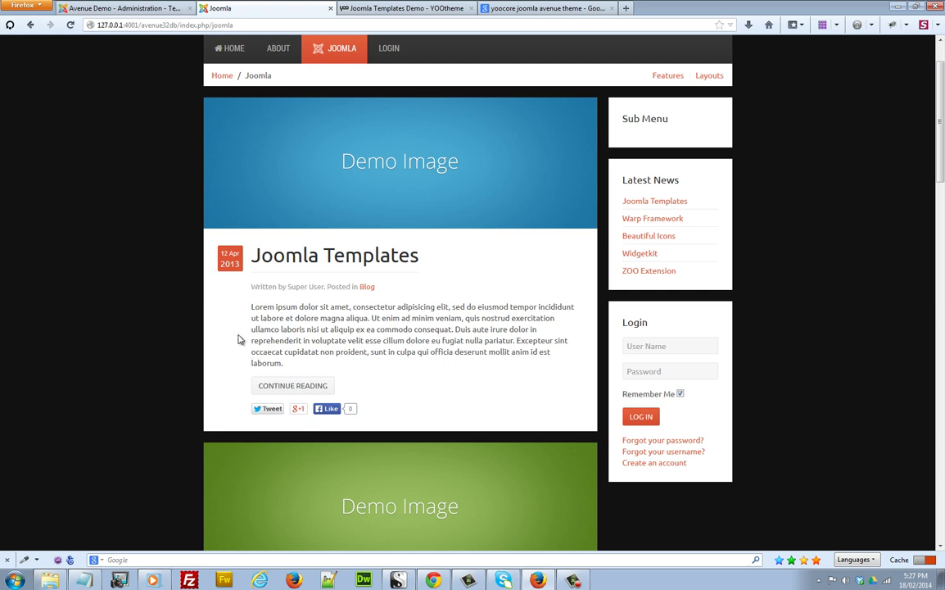
Switch to the YOOtheme Joomla Templates Demo site and examine the module positions on the Avenue Layouts page
left_click(123, 8)
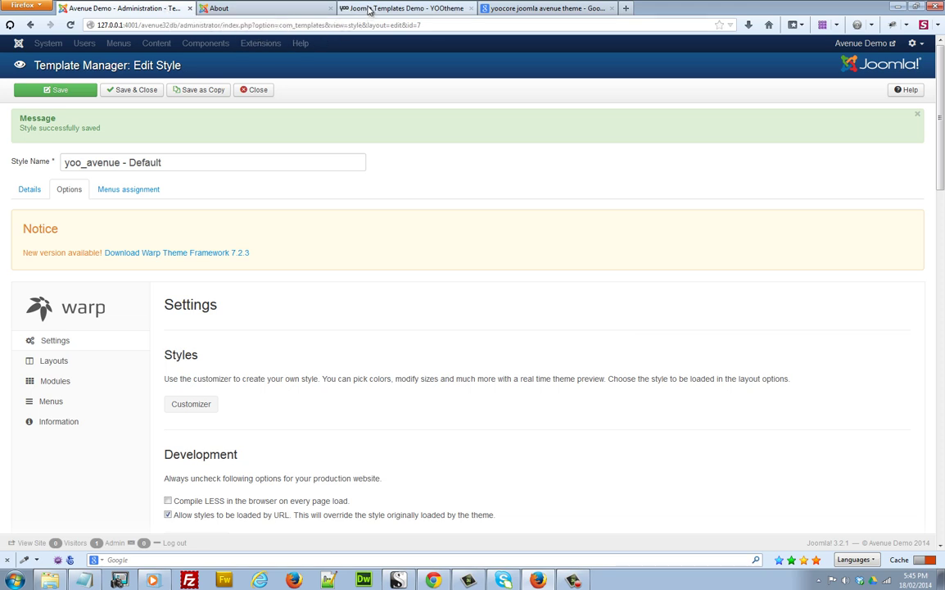
left_click(368, 10)
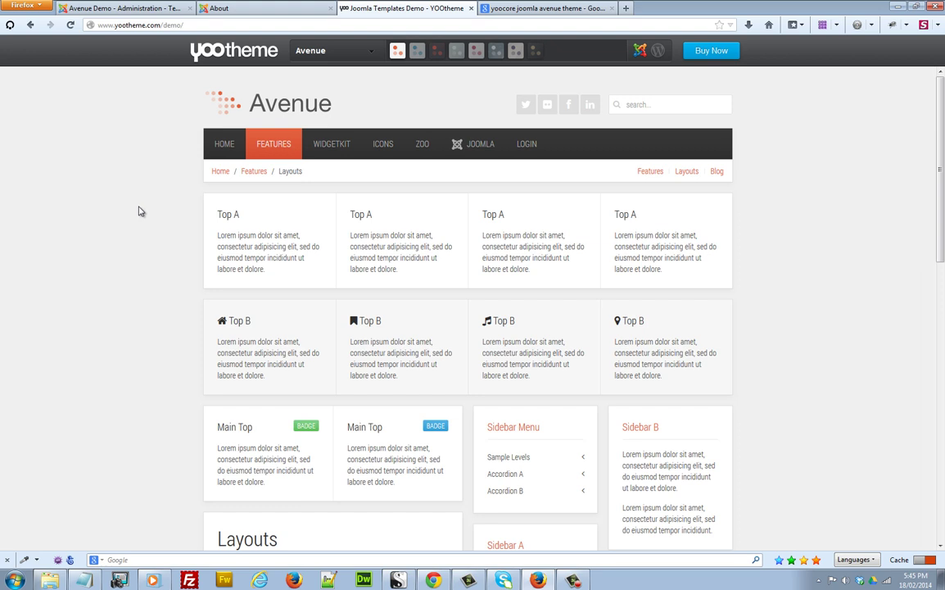
mouse_move(263, 160)
left_click_drag(941, 135, 943, 406)
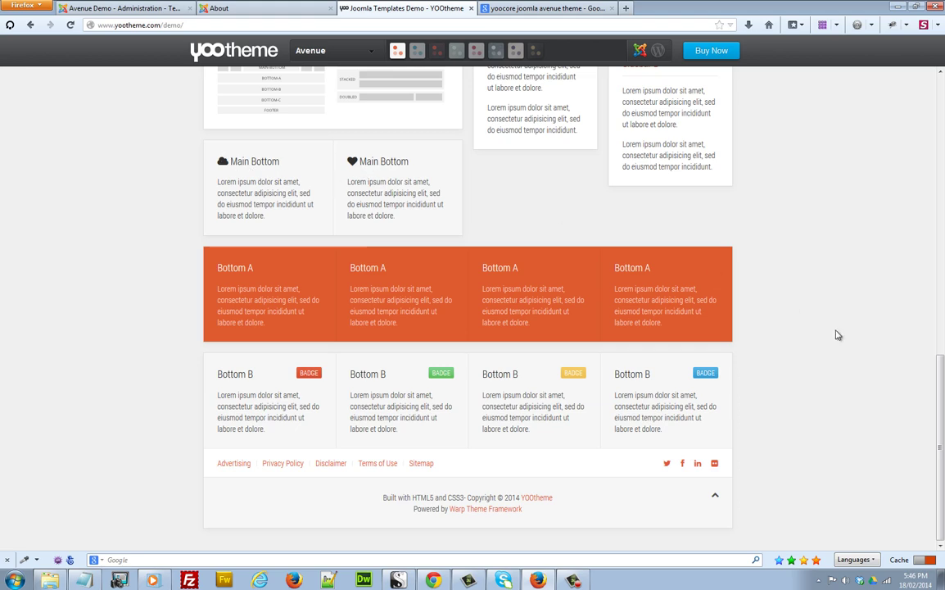
scroll(940, 355, "up", 1)
scroll(941, 354, "up", 10)
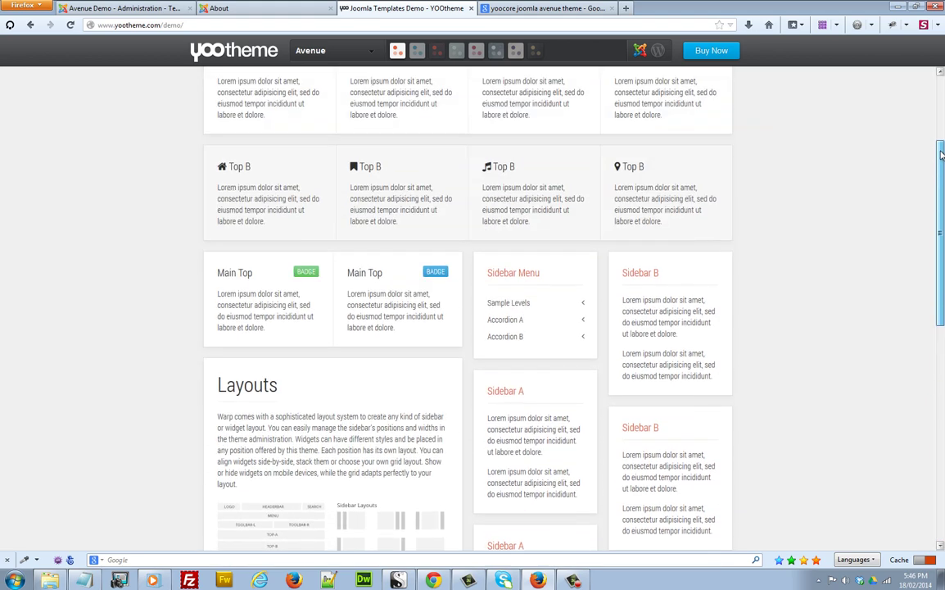
Switch back to the template administration and review the class field and style choices for the Home Top-A Widgetkit module
left_click(127, 8)
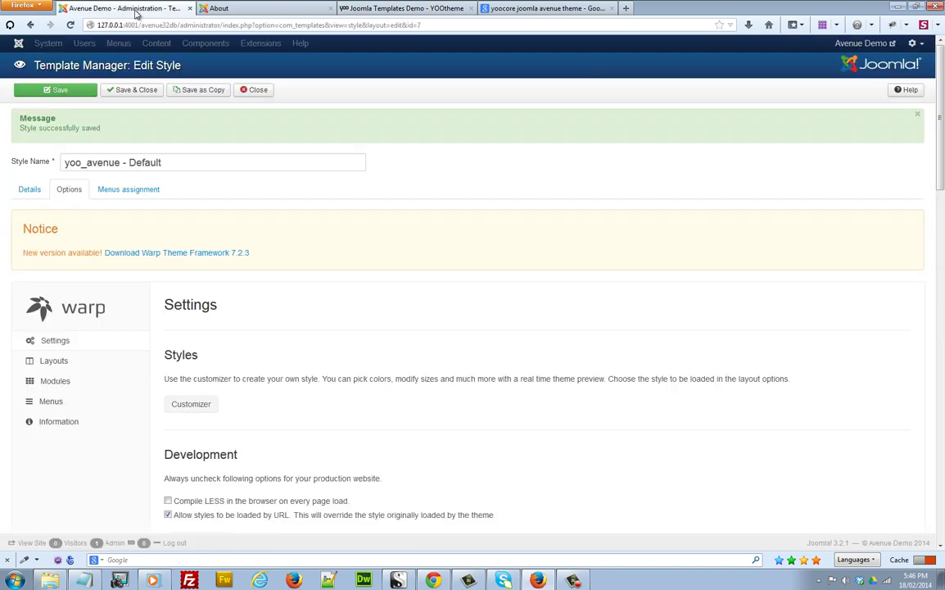
left_click(56, 381)
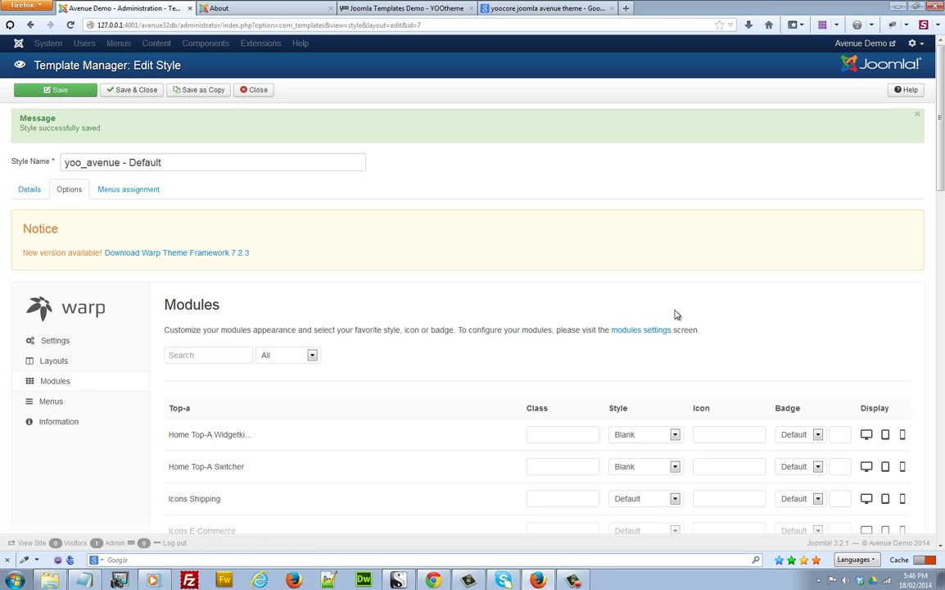
left_click_drag(942, 175, 942, 210)
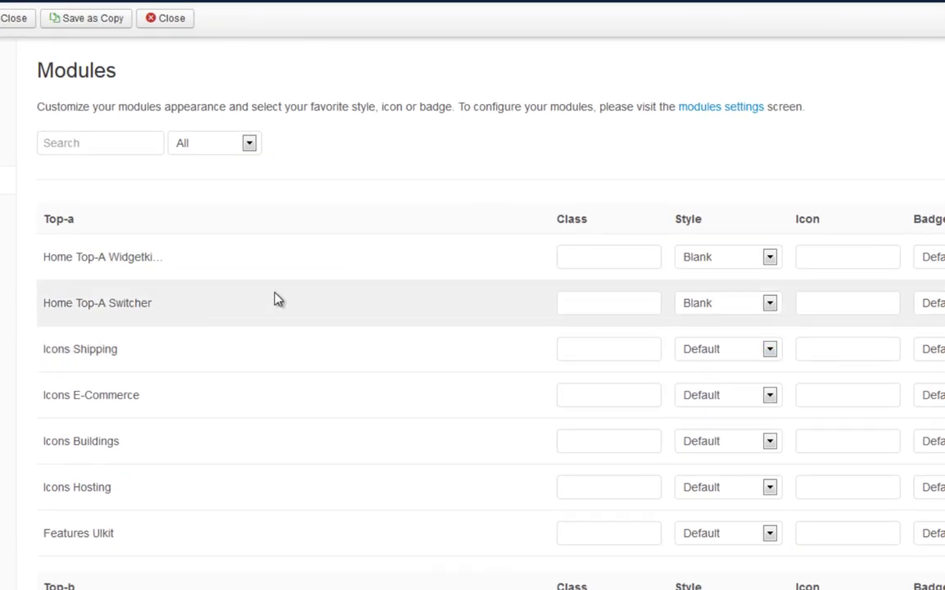
left_click(557, 241)
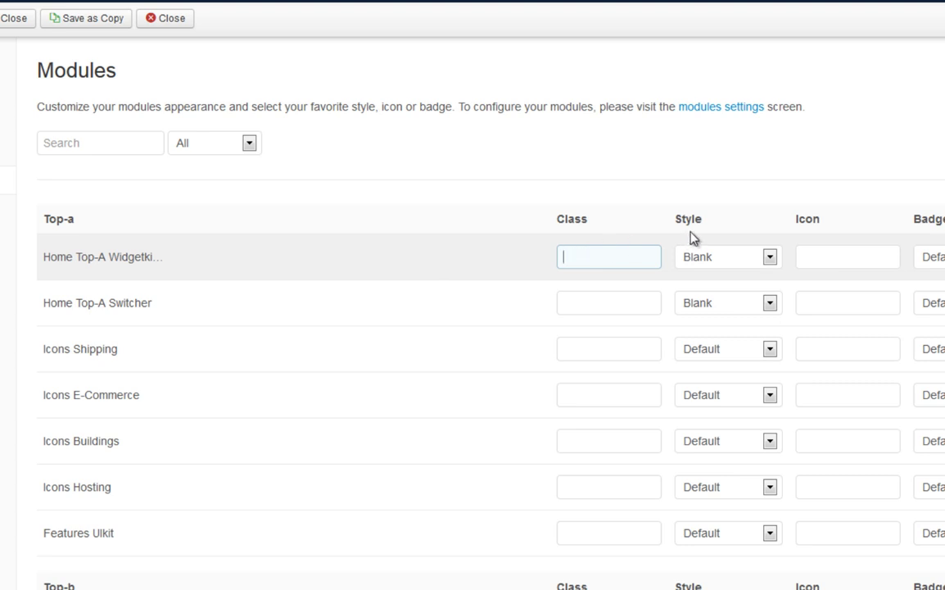
left_click(770, 257)
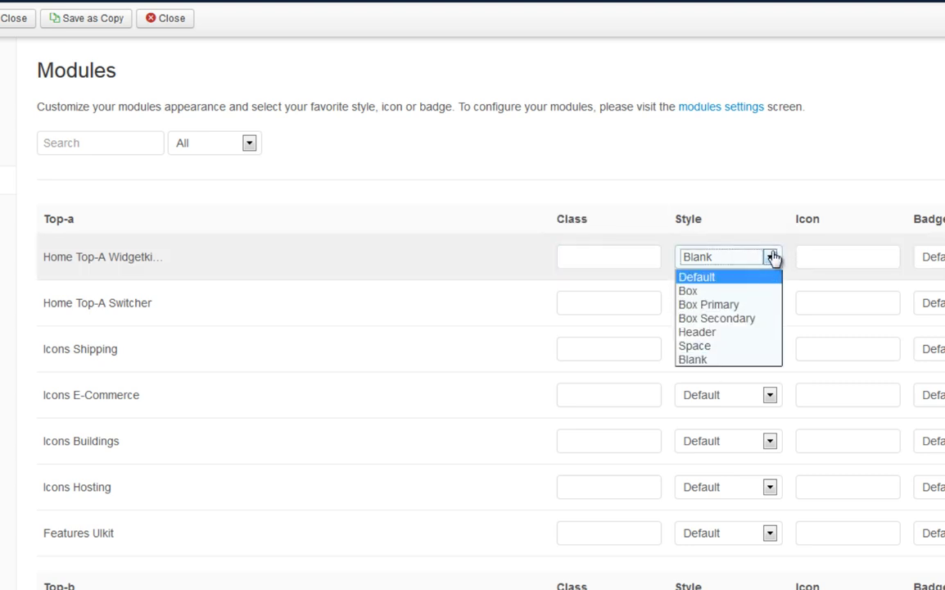
left_click(773, 258)
Assign the icons uk-icon-anchor, uk-icon-arrows and uk-icon-sort-alpha to the Home Top-A Widgetkit, Home Top-A Switcher and Icons Shipping modules, respectively
left_click(815, 256)
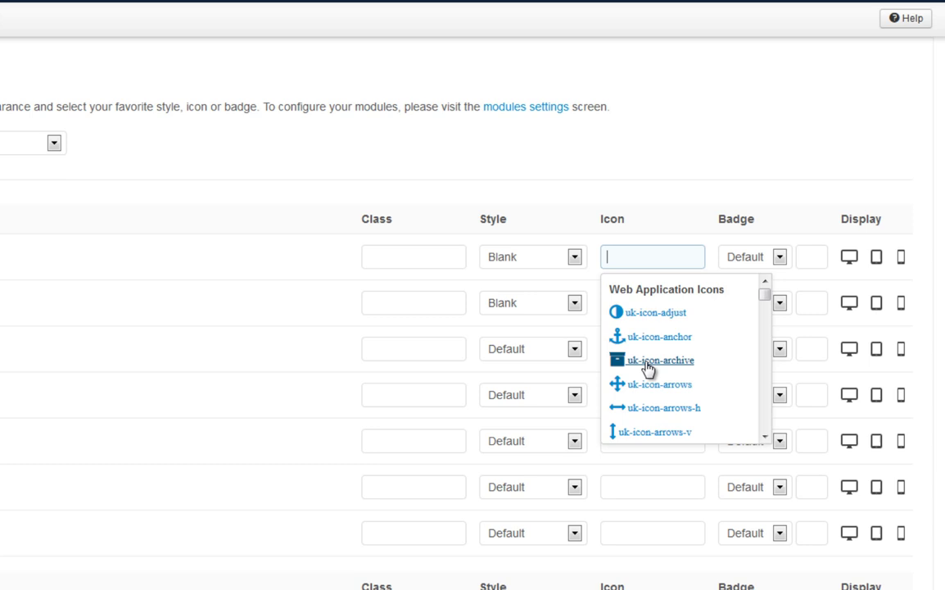
left_click(660, 337)
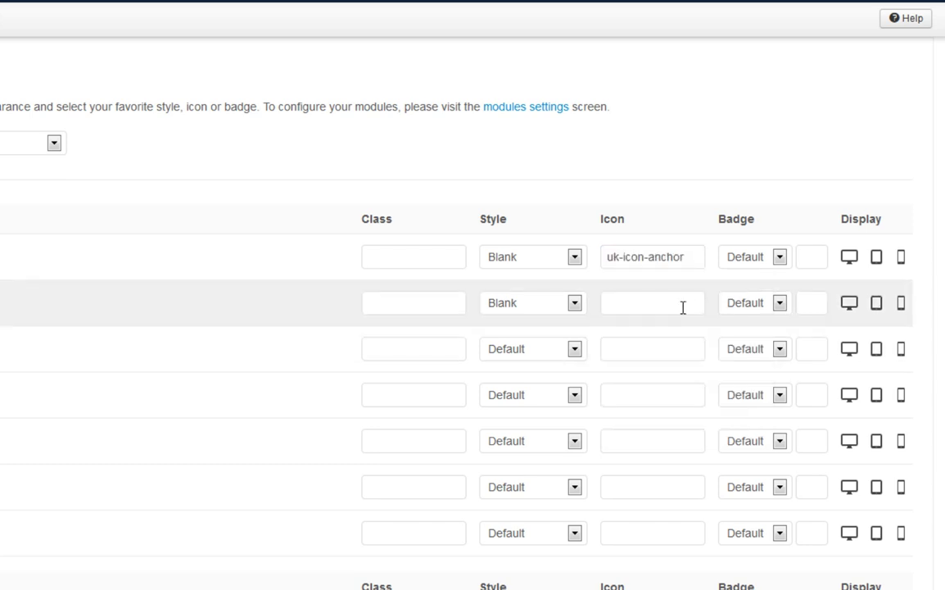
left_click(683, 307)
left_click(660, 433)
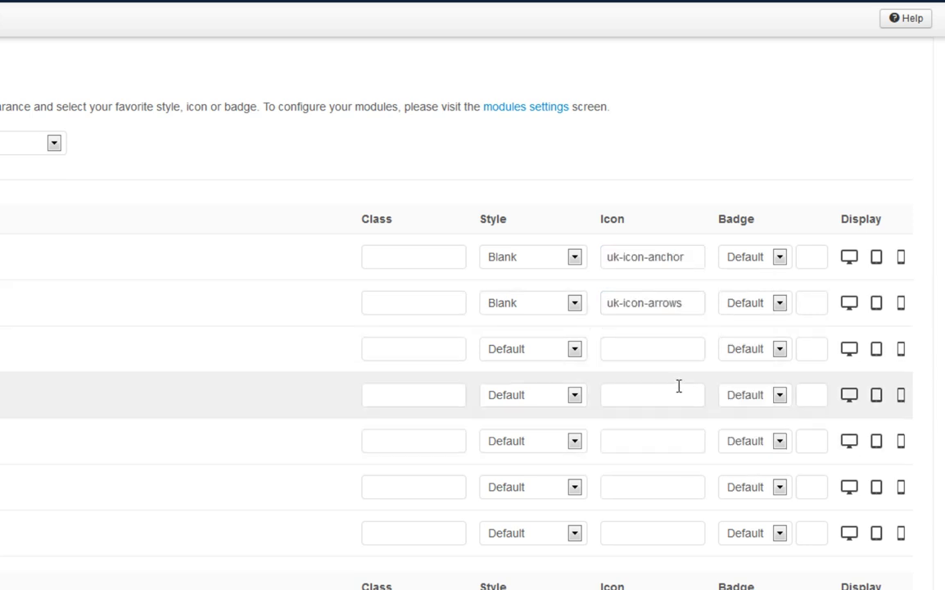
left_click(674, 353)
left_click_drag(768, 392, 764, 443)
left_click(670, 403)
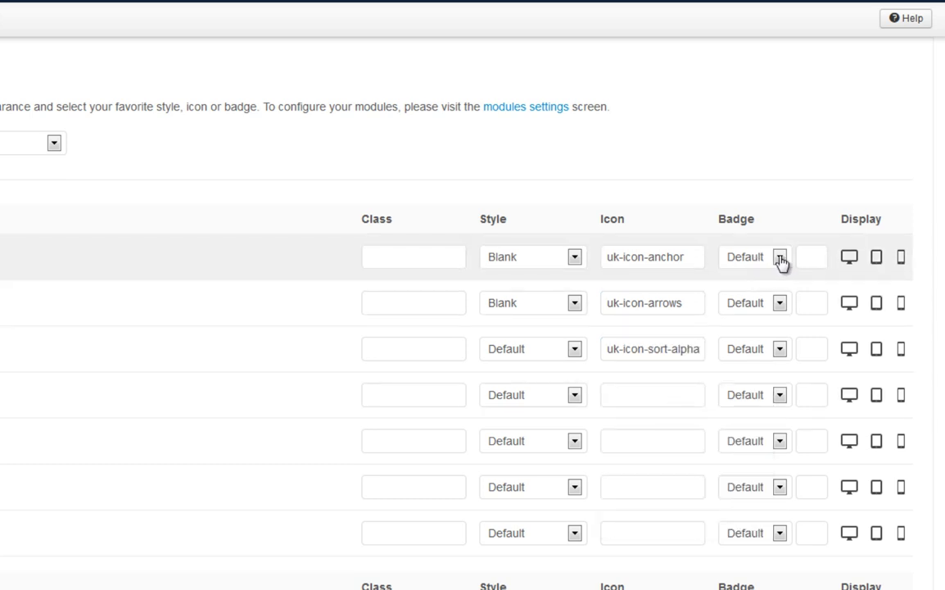
Set the badge types of the first three Top-a modules to Success, Warning and Danger, respectively
left_click(780, 260)
left_click(764, 292)
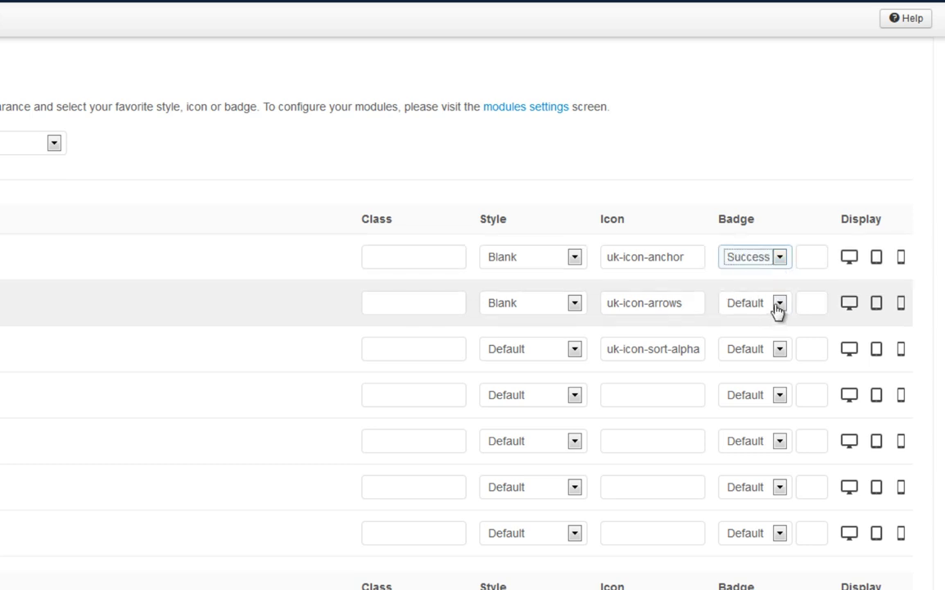
left_click(779, 305)
left_click(764, 351)
left_click(778, 353)
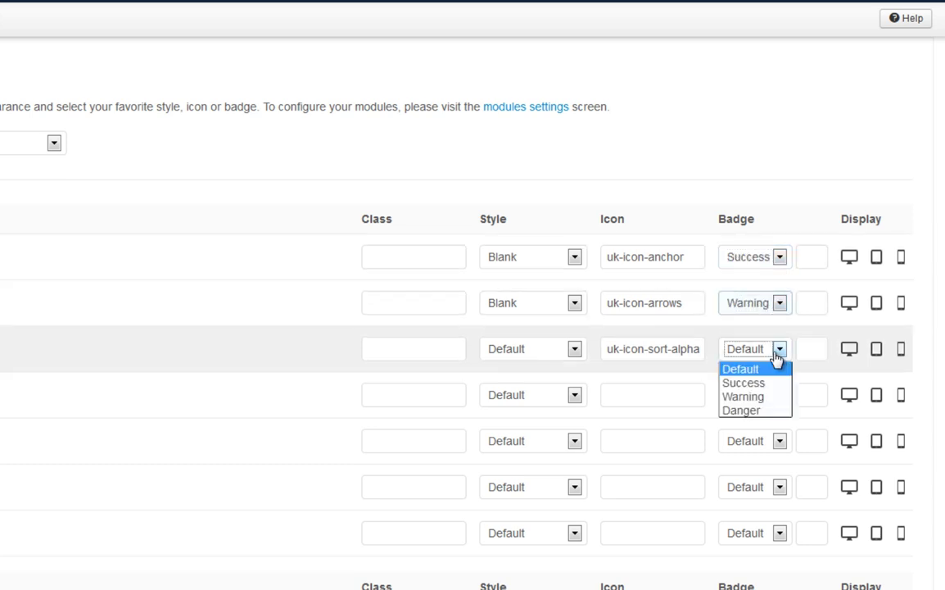
left_click(765, 411)
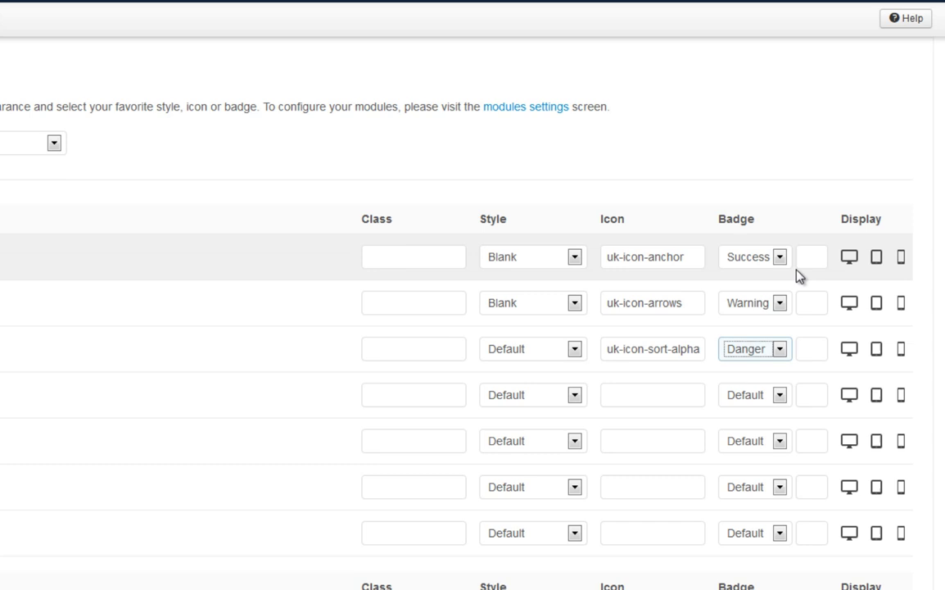
Enter the badge texts "Welcome", "to" and "Joomla" for the first three Top-a modules, in that order
left_click(804, 259)
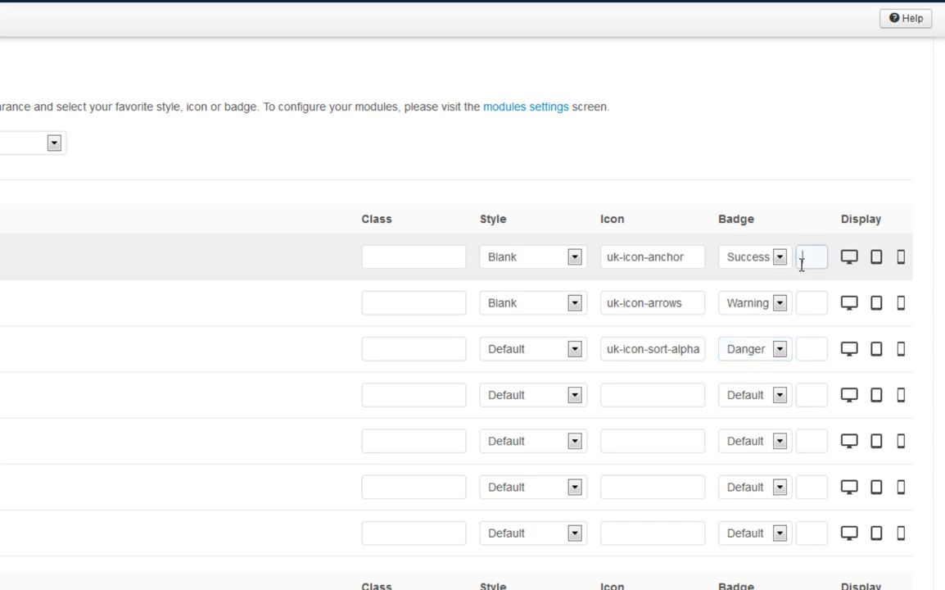
type("Welcome")
left_click(814, 302)
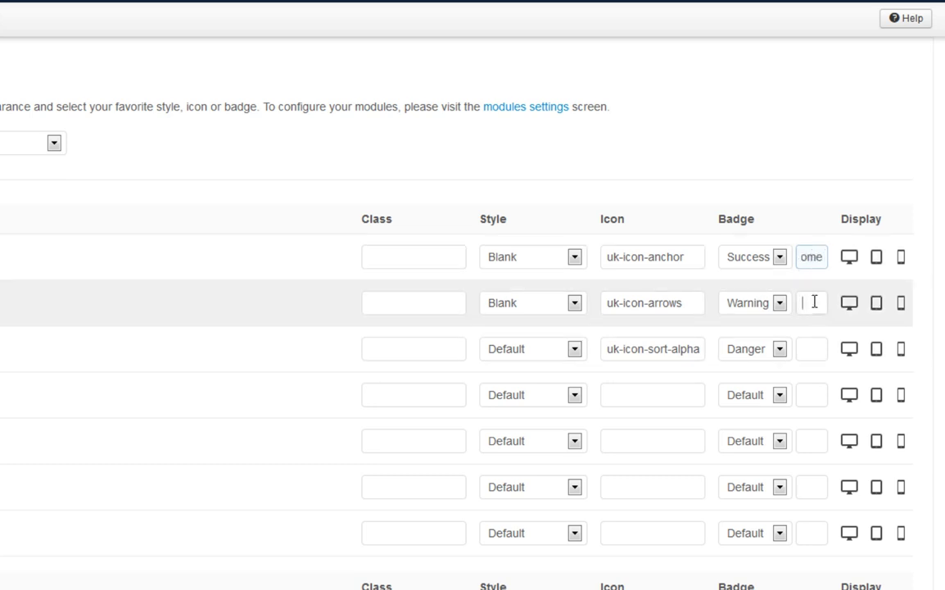
type("to")
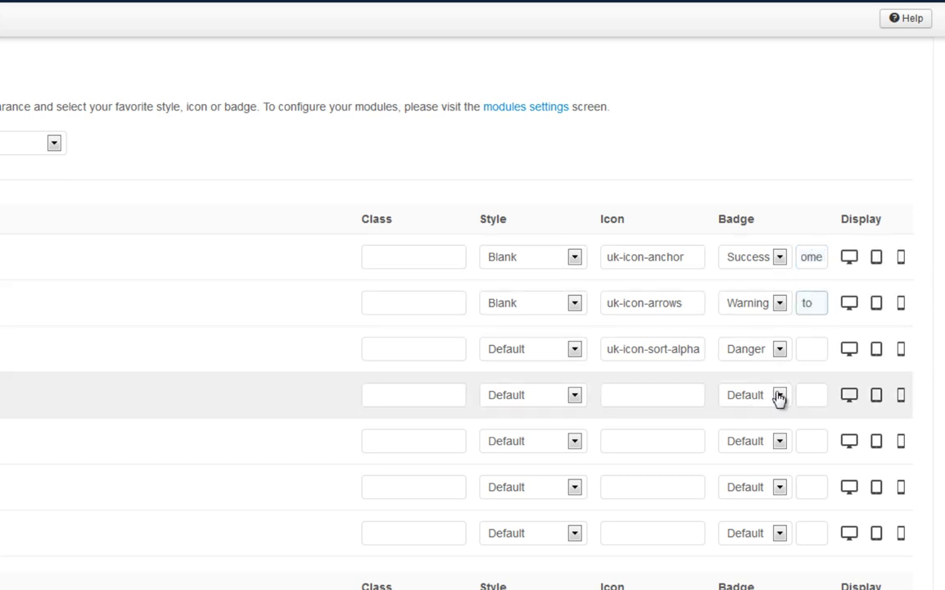
left_click(803, 351)
type("Joomla")
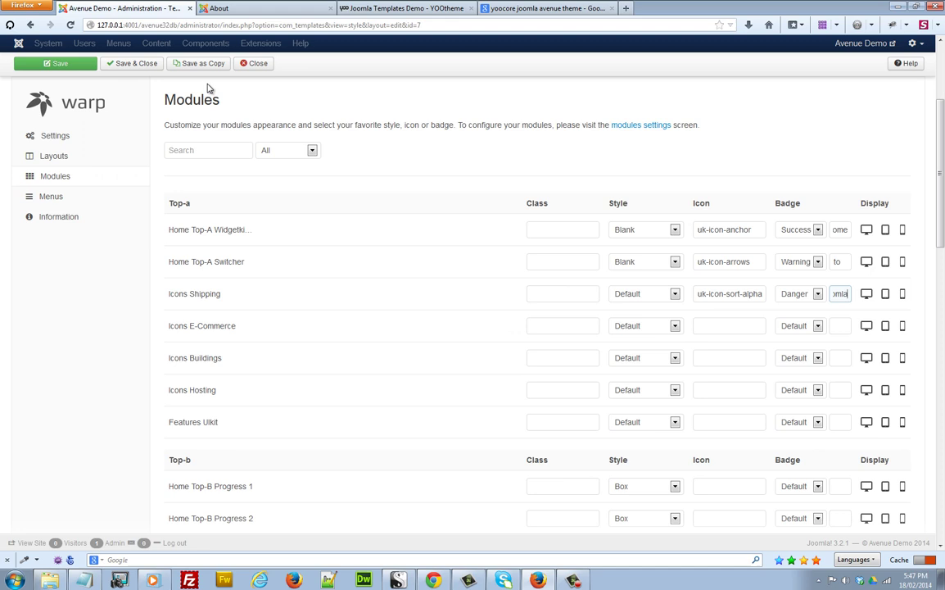
Save the module settings and examine the module icons and badges on the YOOtheme Avenue demo site
left_click(82, 63)
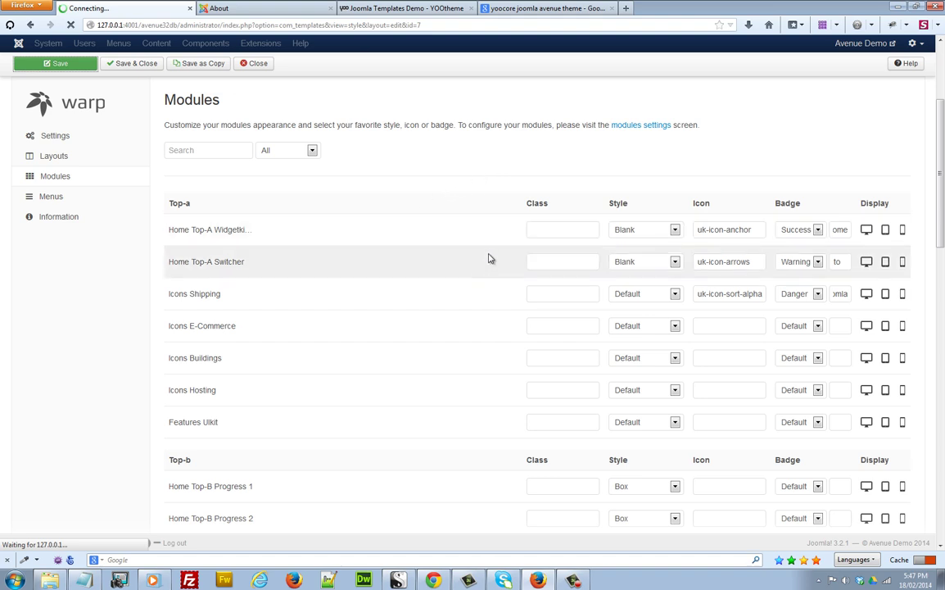
left_click(389, 10)
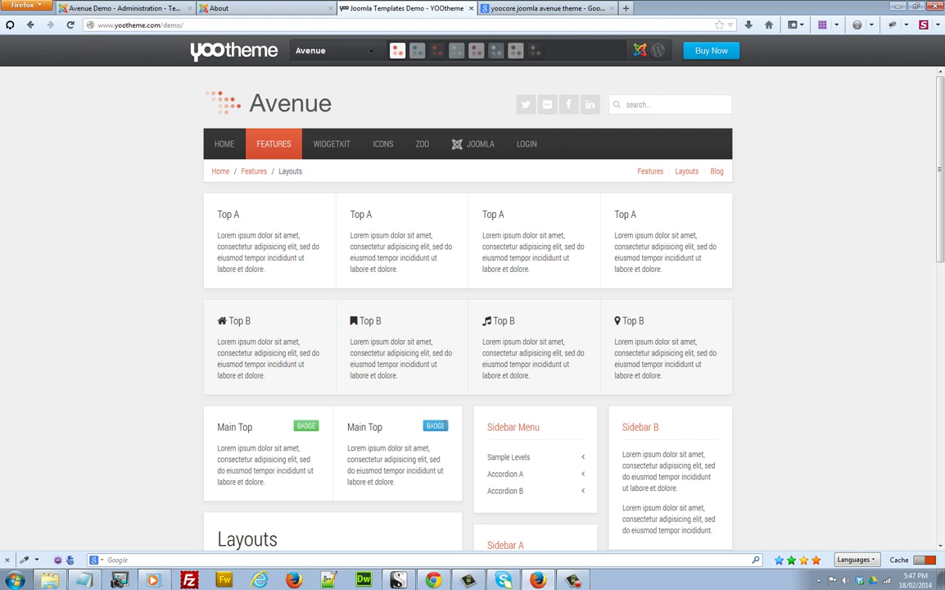
left_click(155, 10)
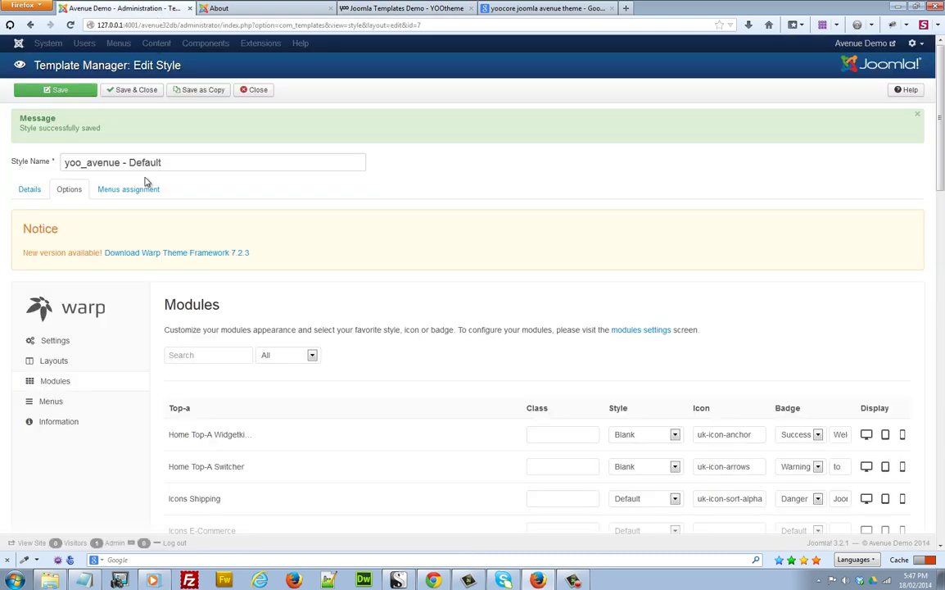
In the template's menu appearance settings, set the Home item of the Main Menu to 4 columns
left_click(105, 406)
scroll(72, 386, "down", 1)
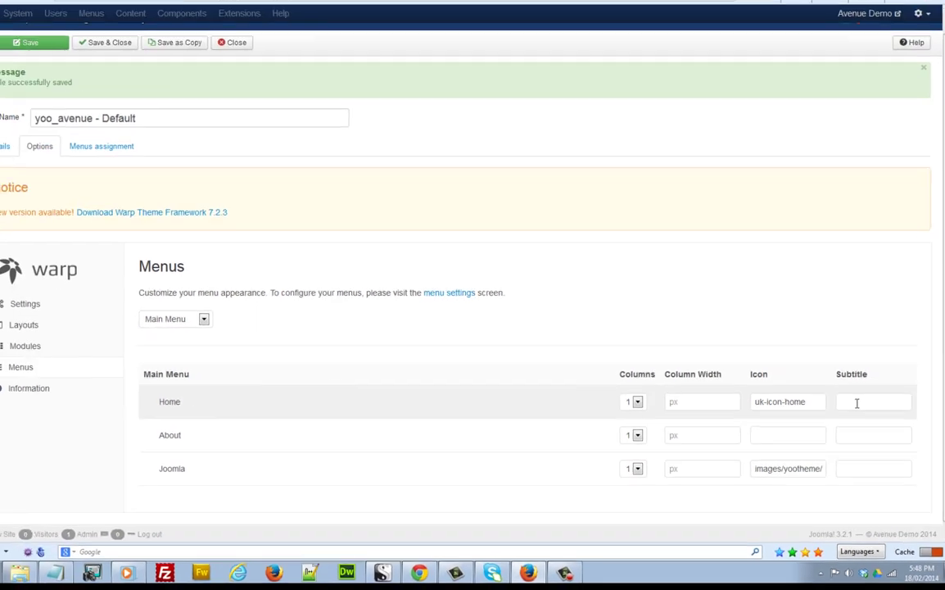
key("4")
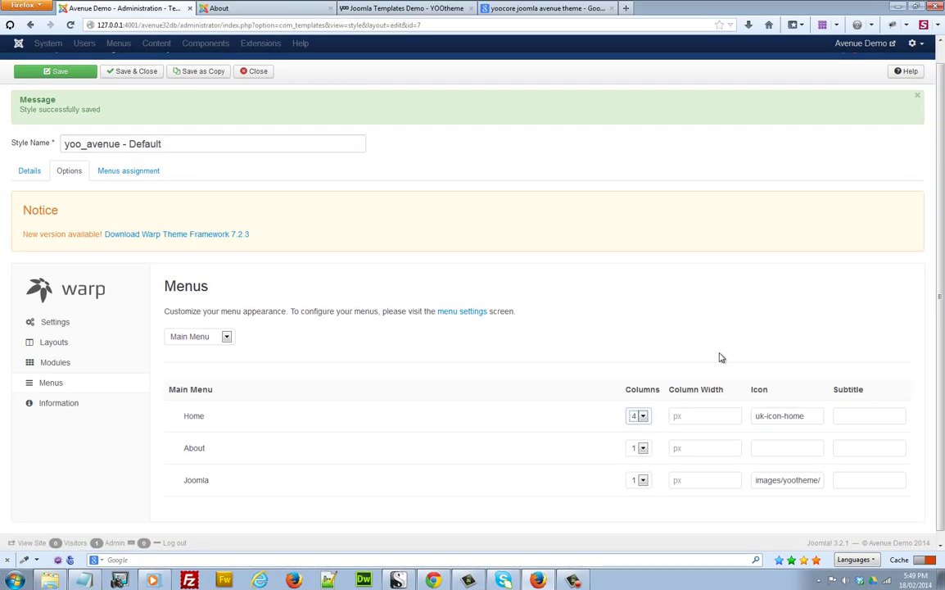